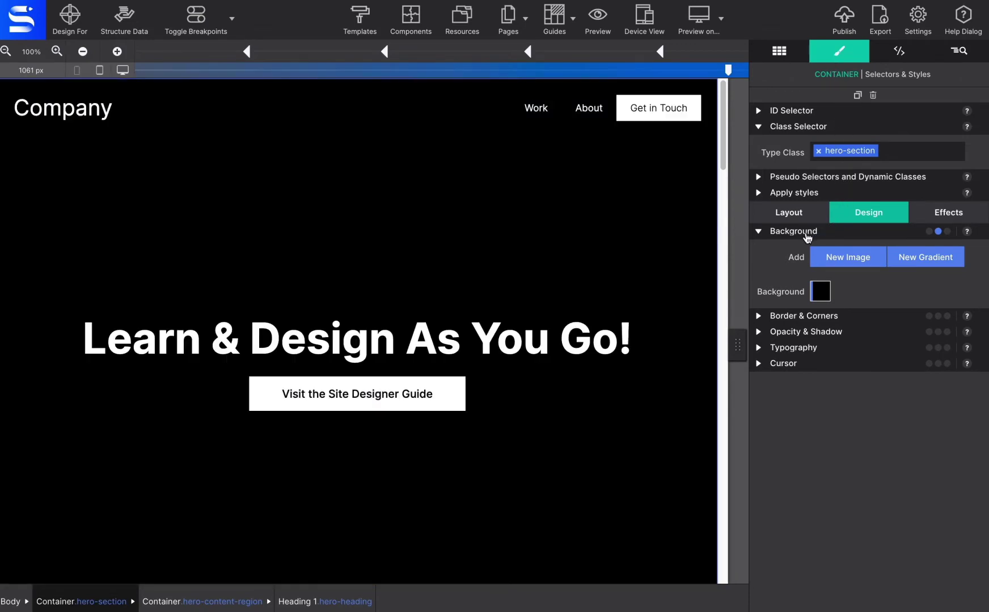
Step: Set the hero section's background color to the blue swatch #3536f2
left_click(819, 291)
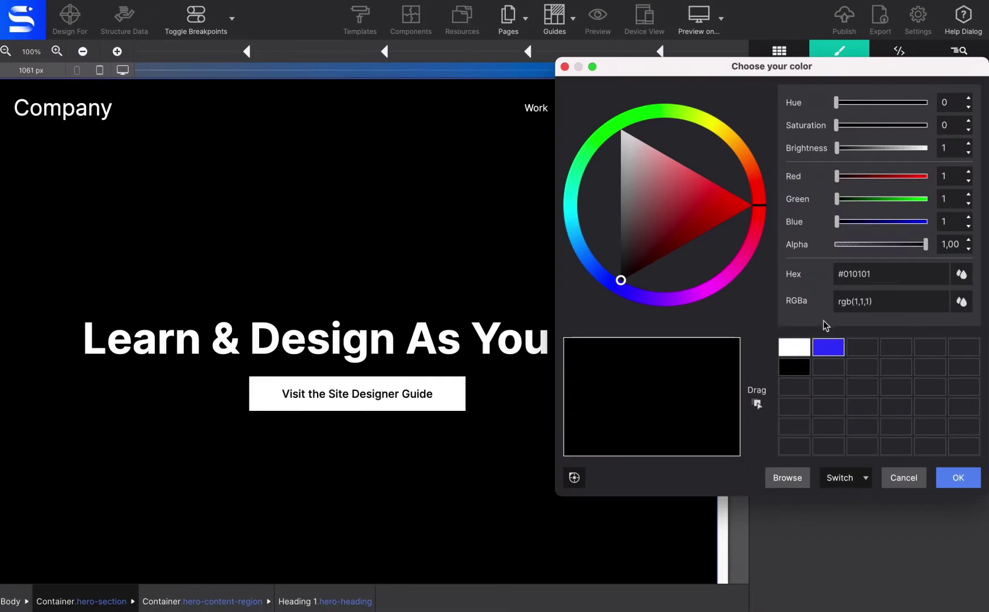
left_click(827, 348)
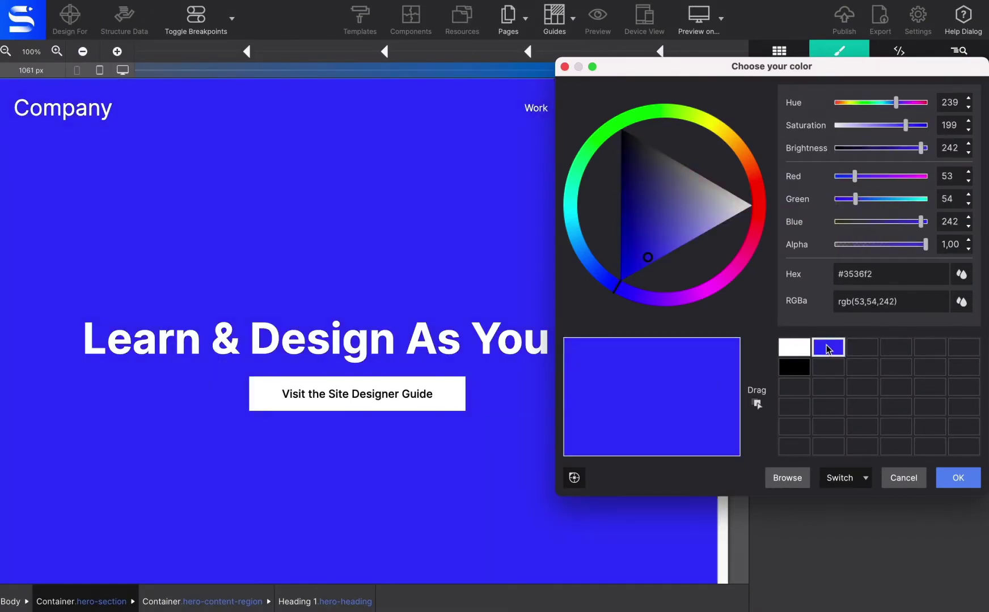
left_click(943, 477)
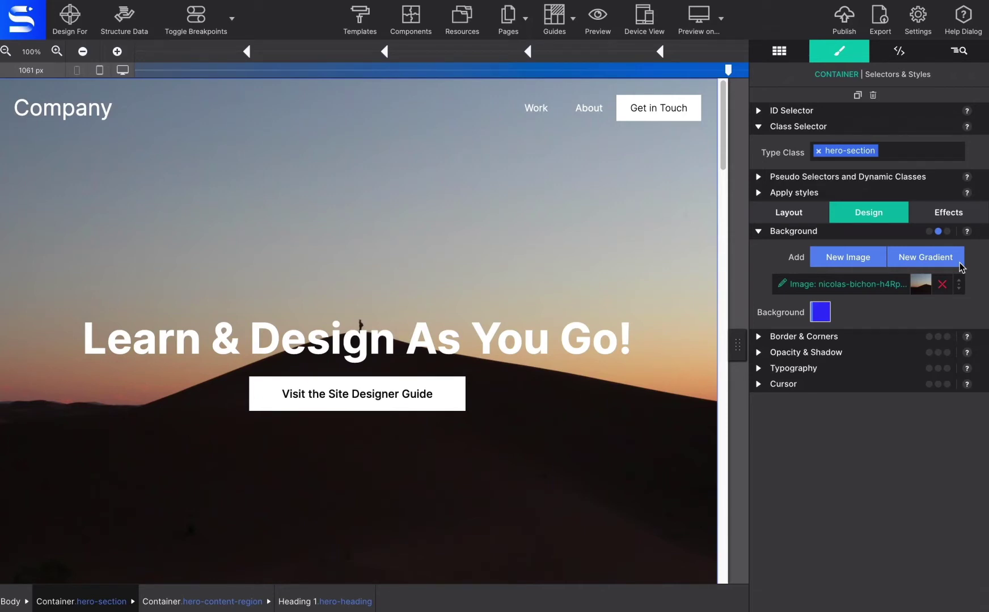
Step: Add a linear gradient over the hero section's background image and set its final color stop to rgba(29,59,255,0.39)
left_click(961, 266)
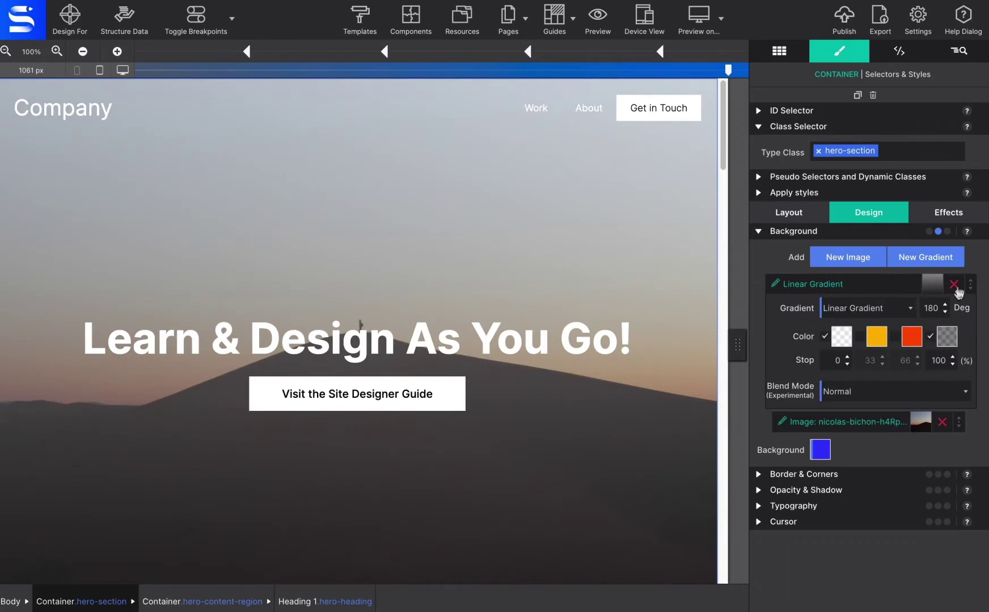
left_click(947, 336)
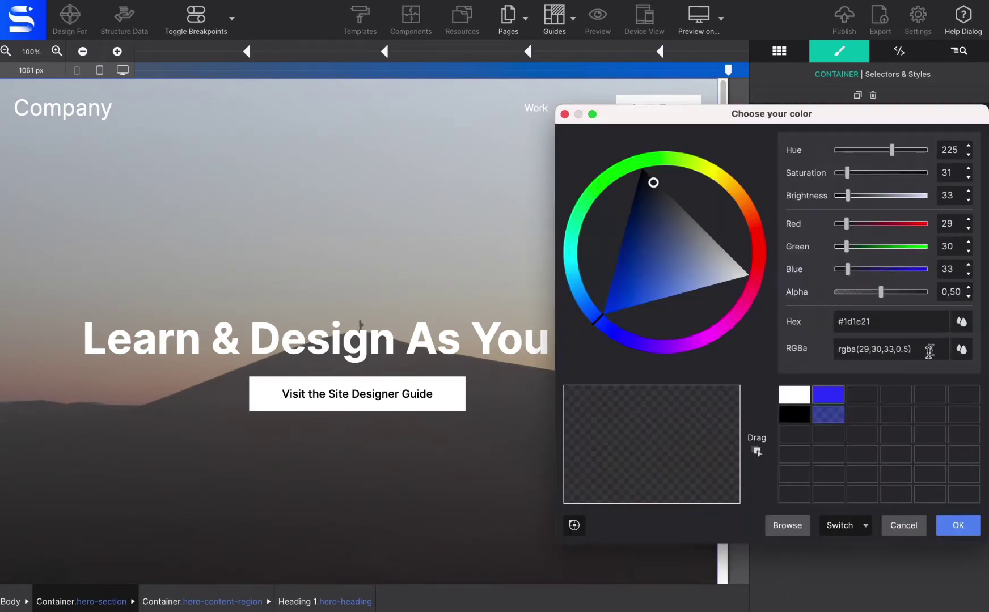
left_click(828, 415)
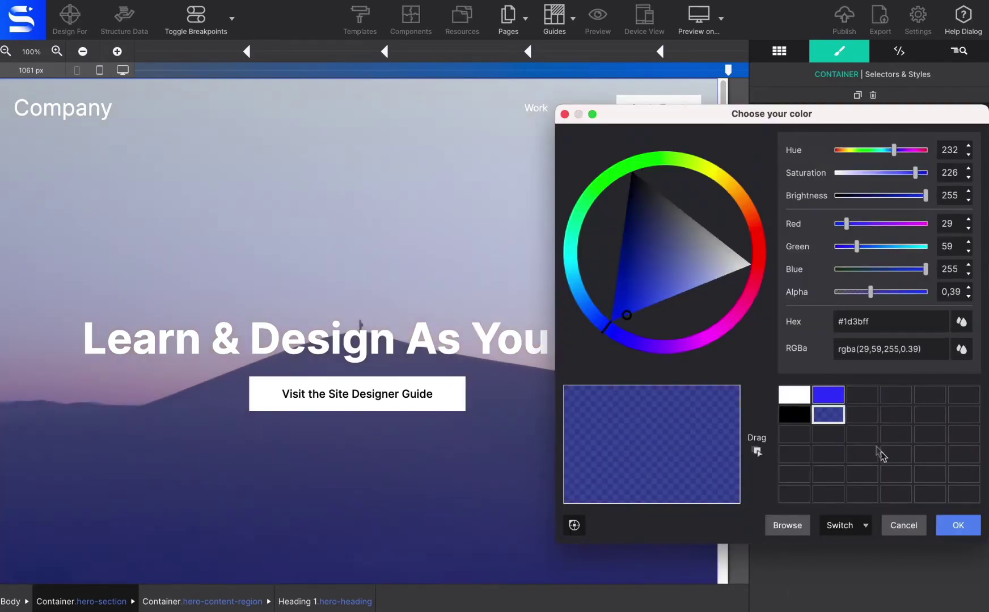
left_click(954, 522)
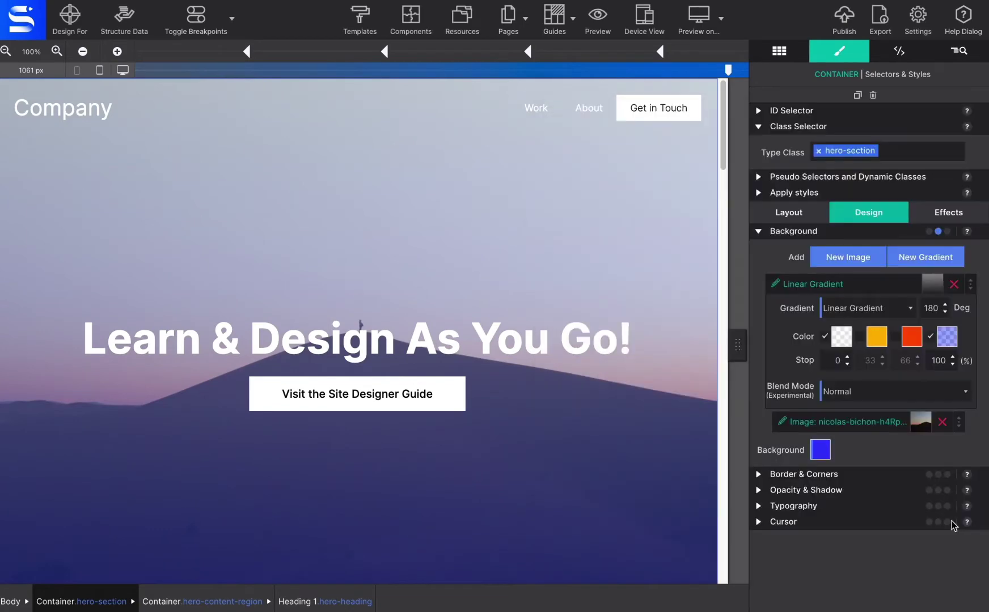
Step: Set the linear gradient's first color stop to the solid black swatch
left_click(840, 340)
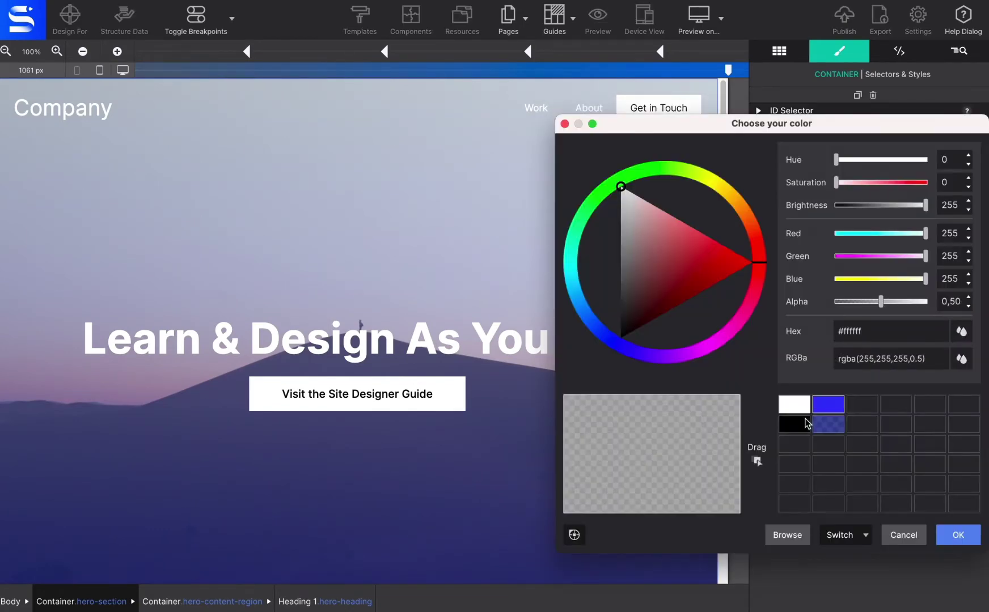
left_click(805, 420)
left_click(947, 541)
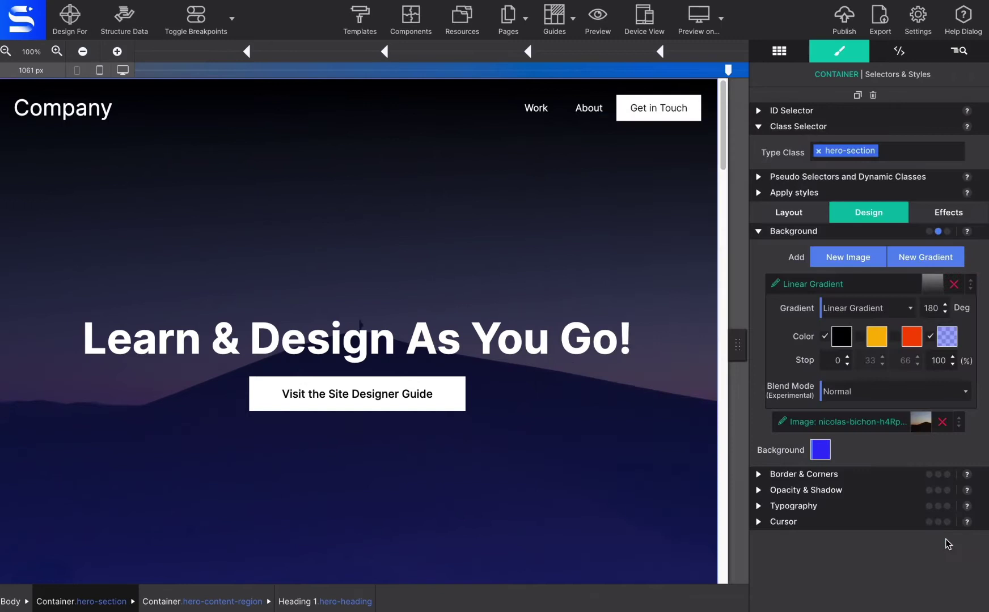
Step: Collapse the linear gradient's settings and reorder it below the background image and back above it
left_click(822, 289)
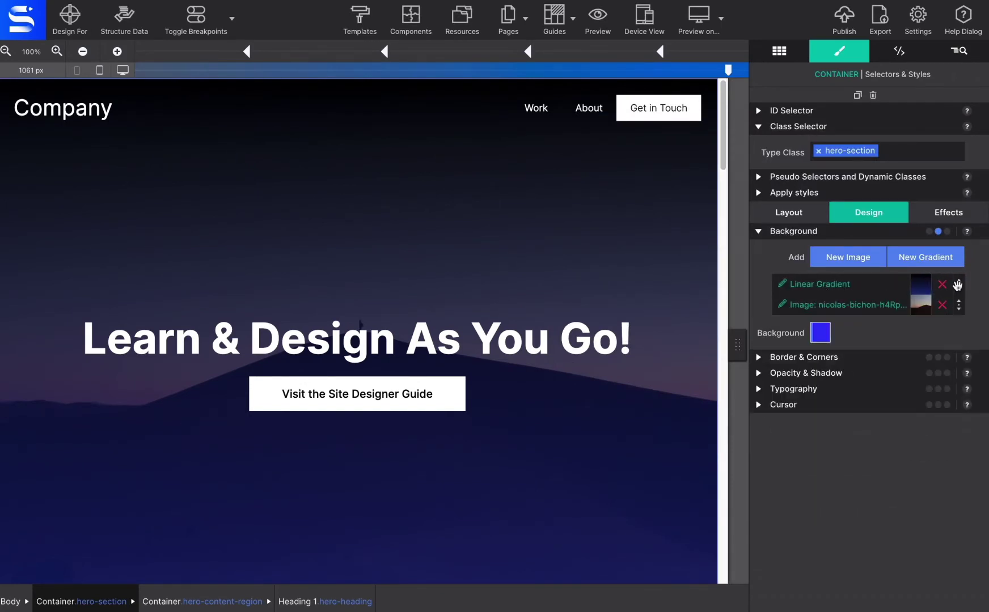
mouse_move(958, 287)
left_mouse_down()
mouse_move(958, 311)
mouse_move(960, 282)
left_mouse_up()
left_click_drag(958, 287, 959, 310)
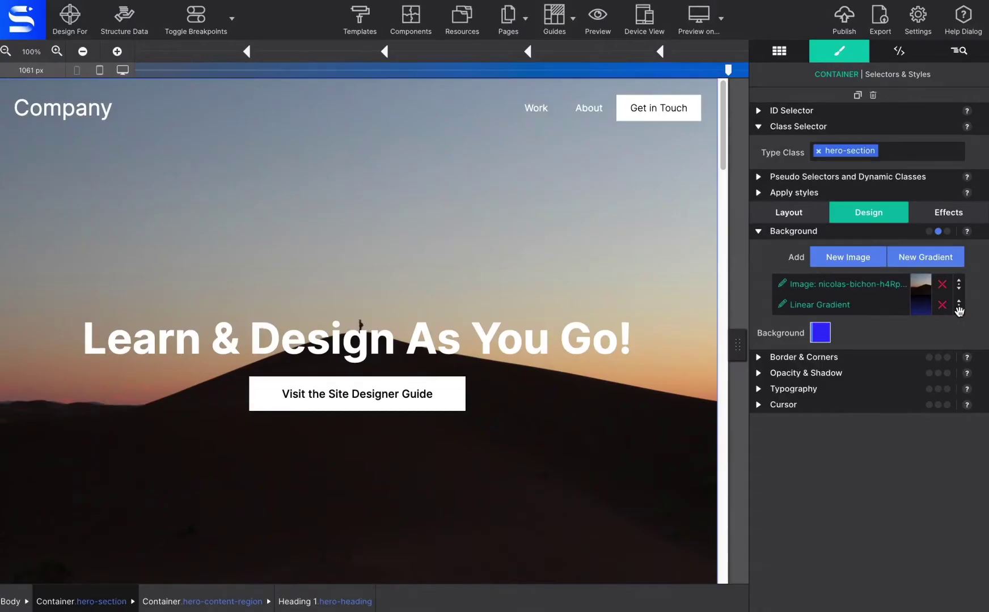
left_click_drag(958, 311, 960, 283)
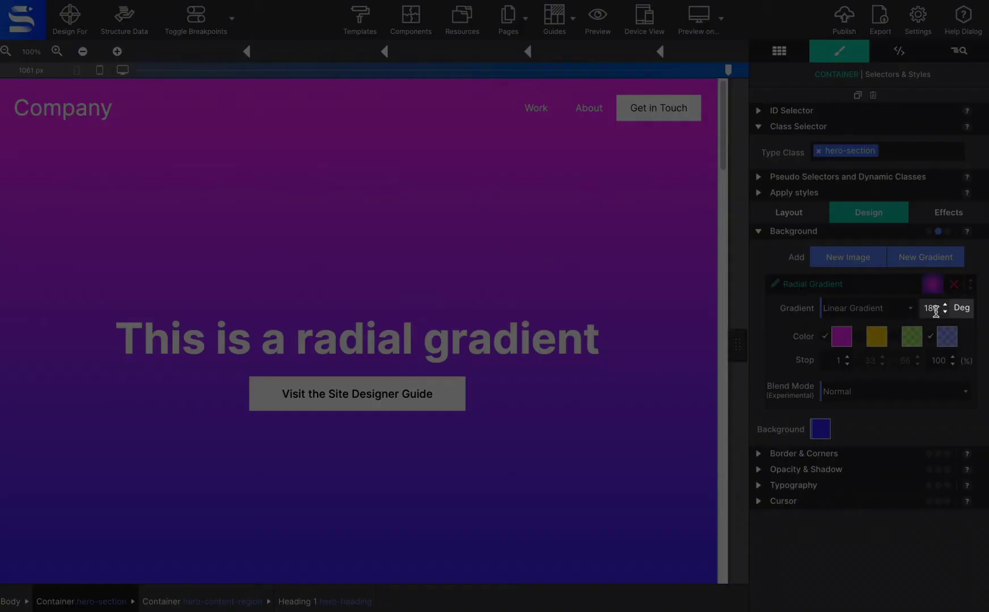
Step: Set the linear gradient's angle to 90 degrees and enable its second and third color stops
double_click(935, 310)
type("90")
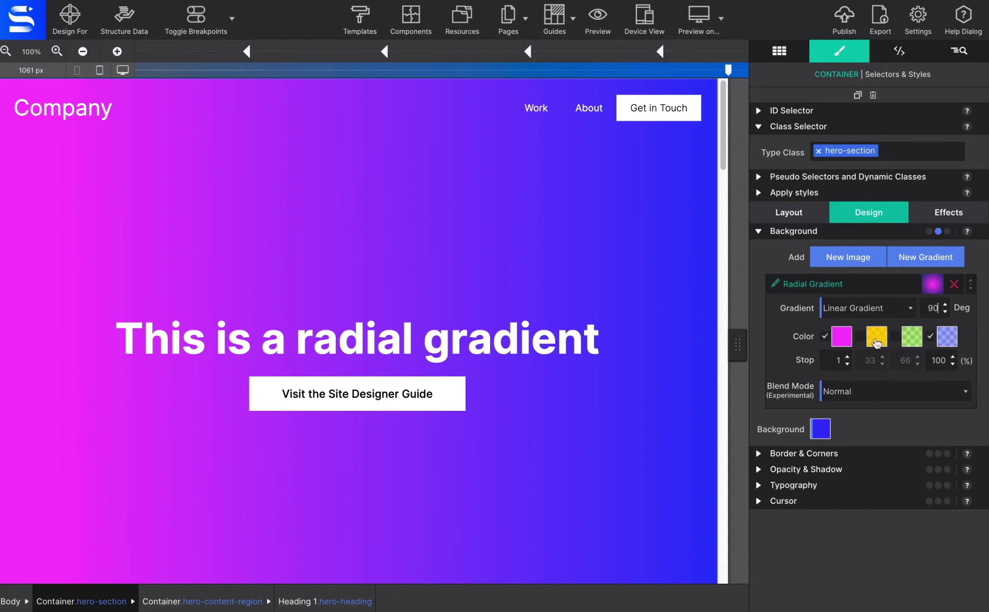
left_click(860, 338)
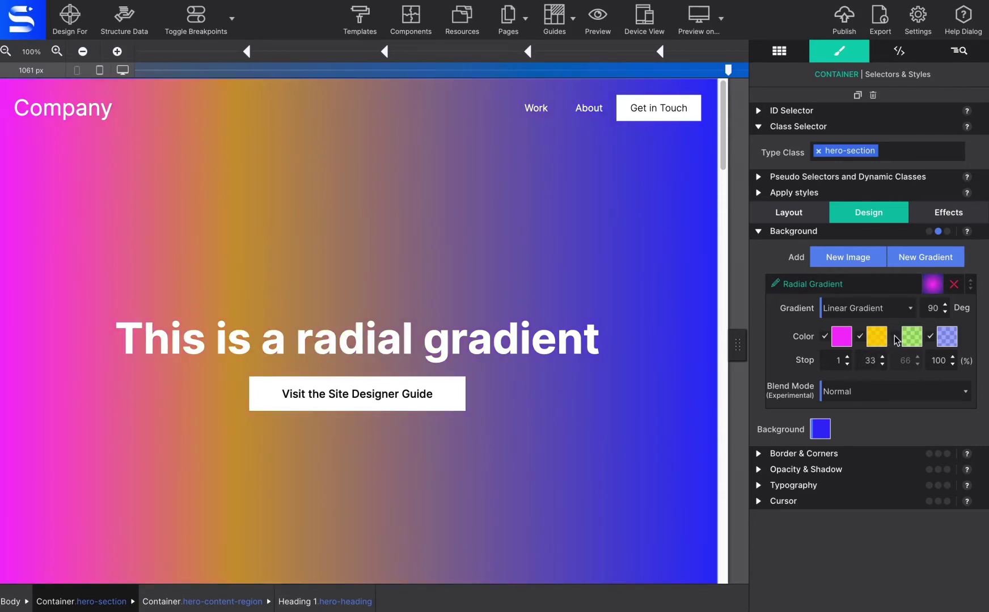
left_click(896, 338)
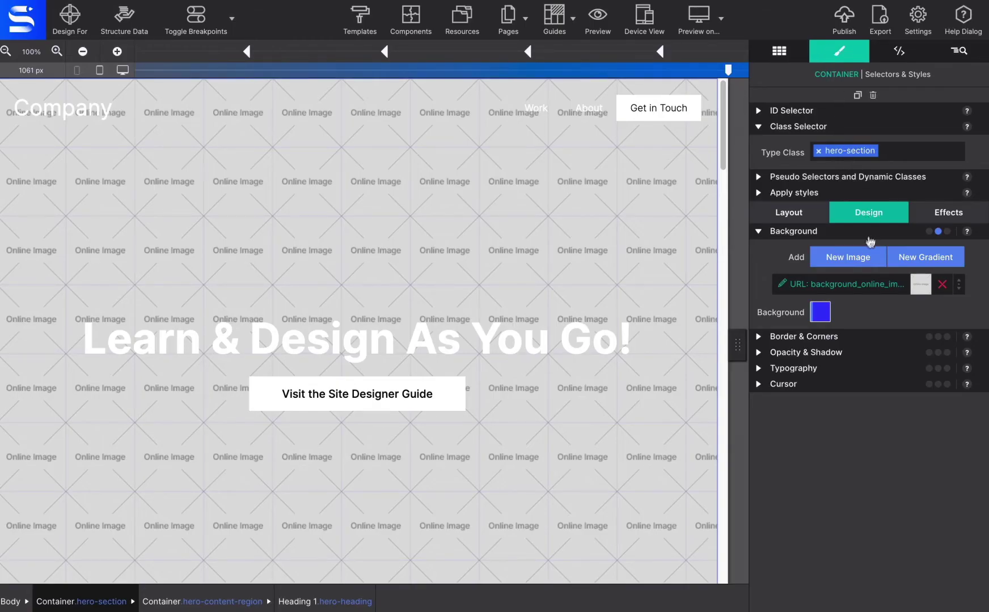
Step: Switch the hero section's background image resource to Local Image and choose the dune sunset photo from the images folder
left_click(870, 289)
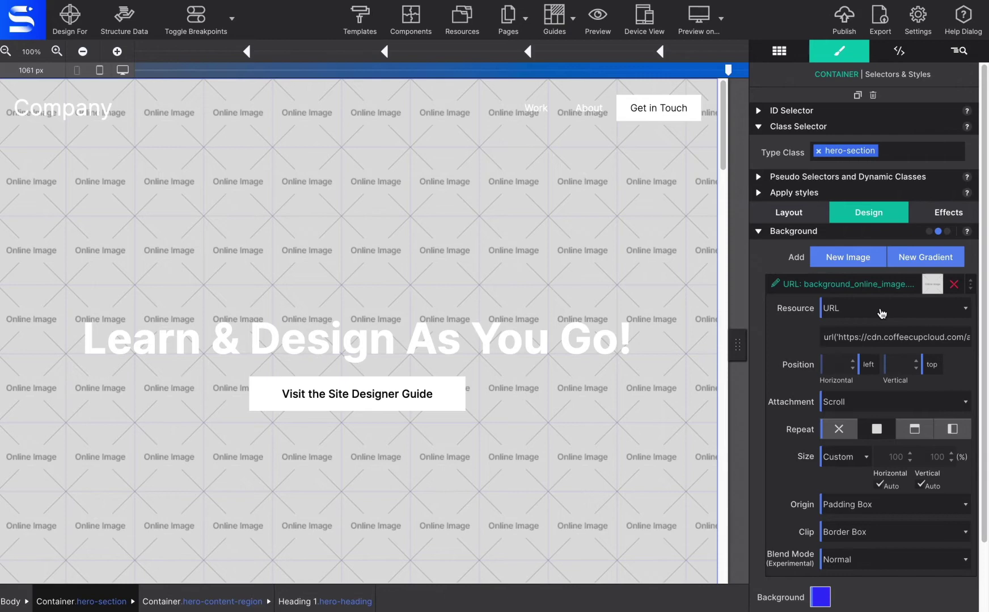
left_click(881, 313)
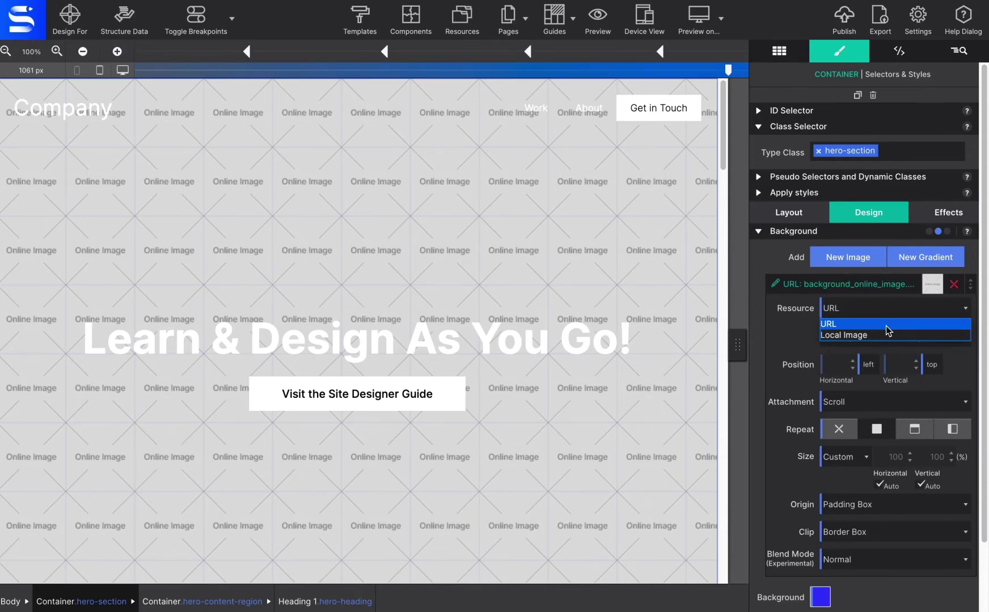
left_click(886, 333)
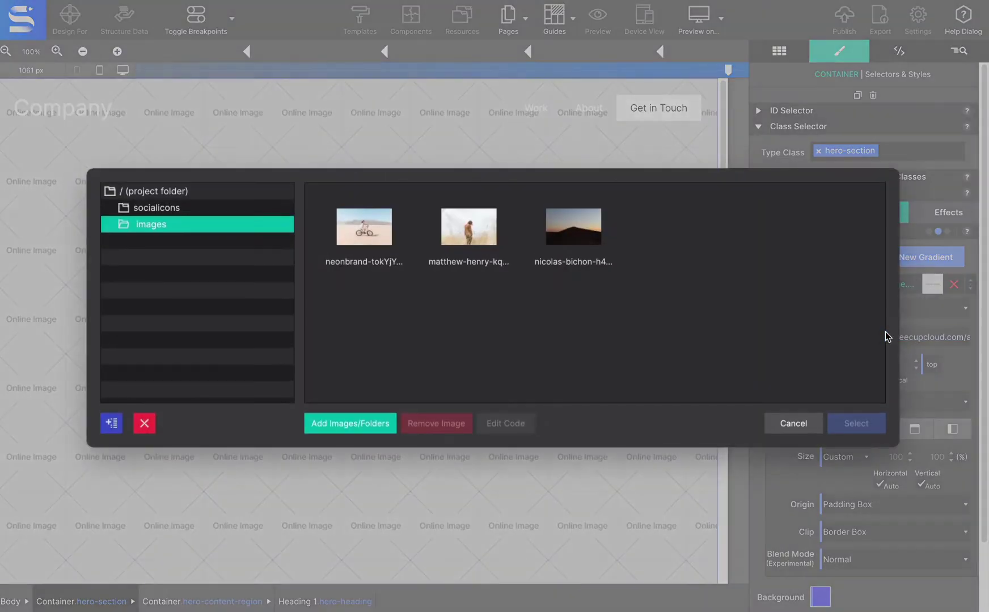
left_click(566, 247)
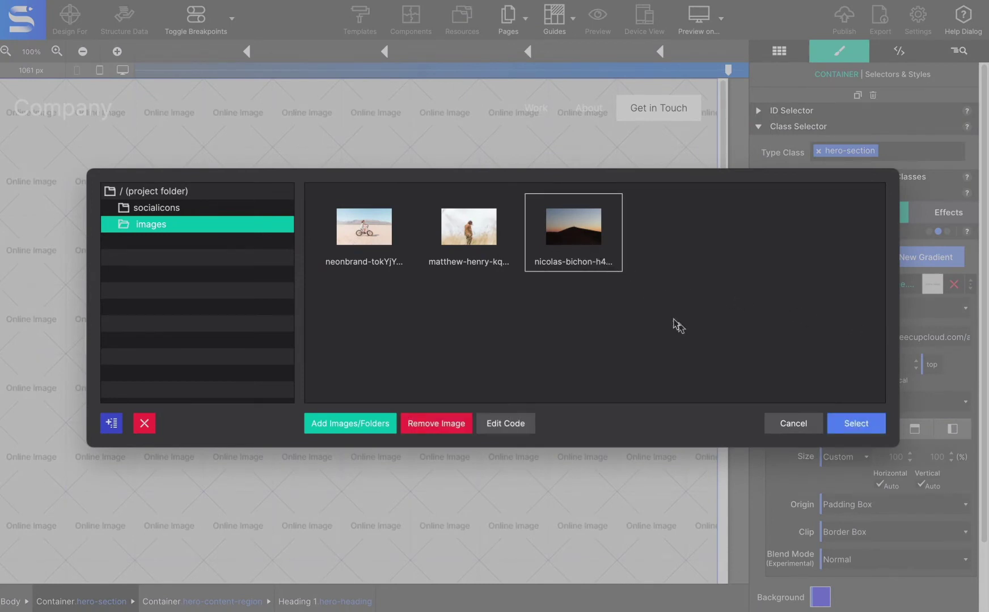
left_click(833, 421)
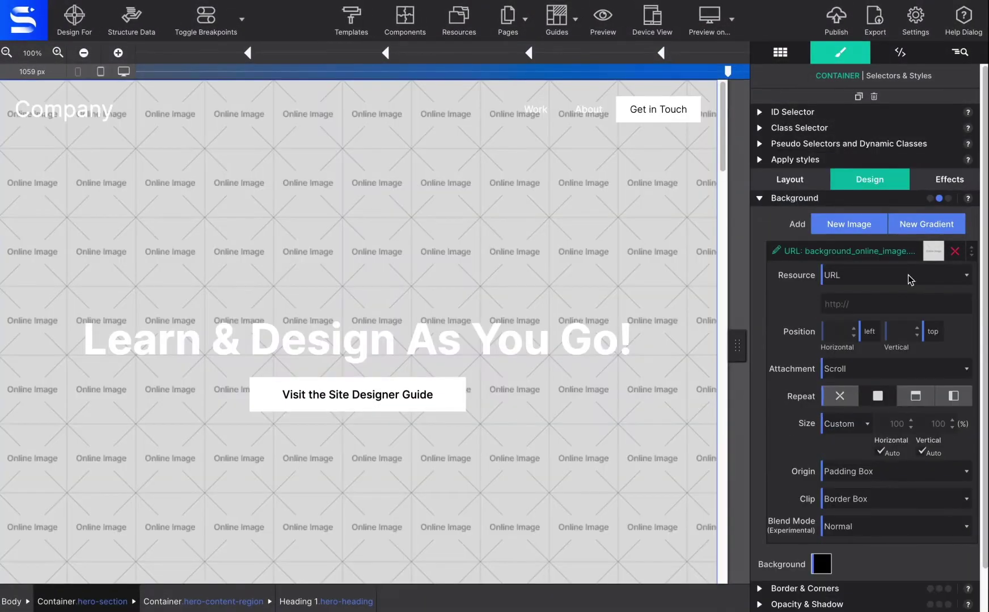
Step: Keep the background image resource as URL and replace its address with the copied image link
left_click(909, 276)
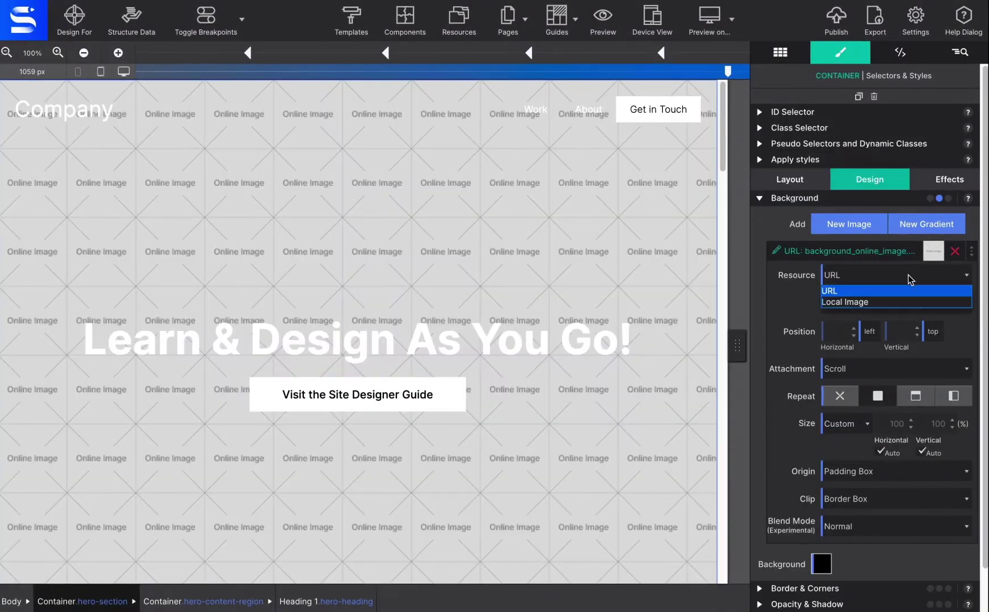
left_click(909, 278)
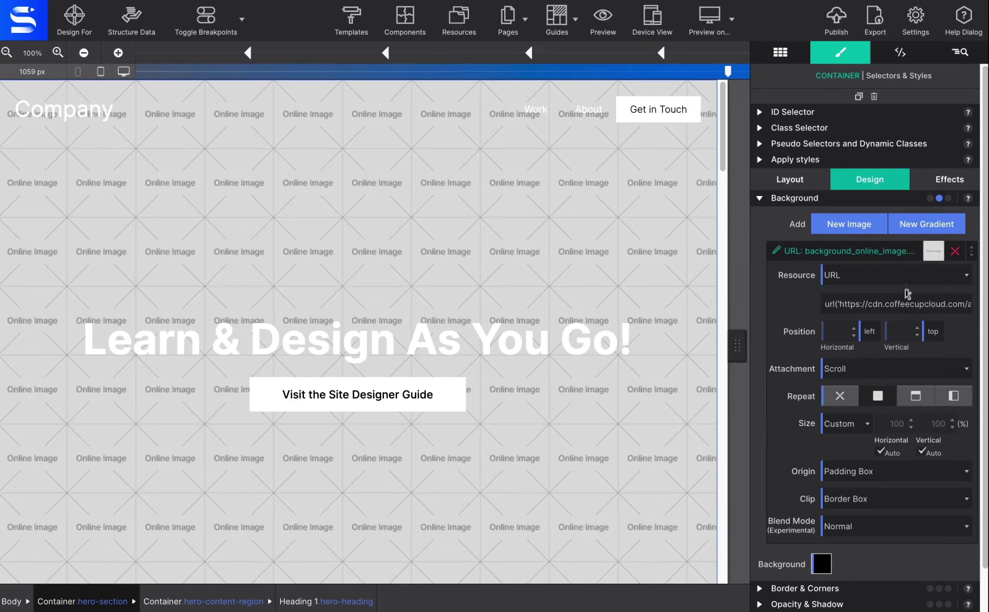
triple_click(902, 302)
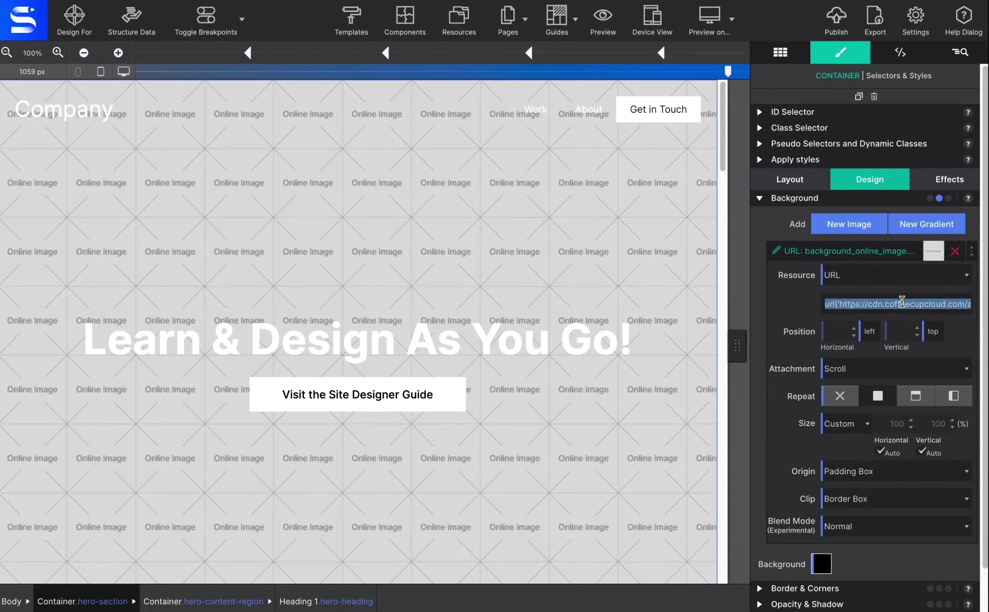
key("BackSpace")
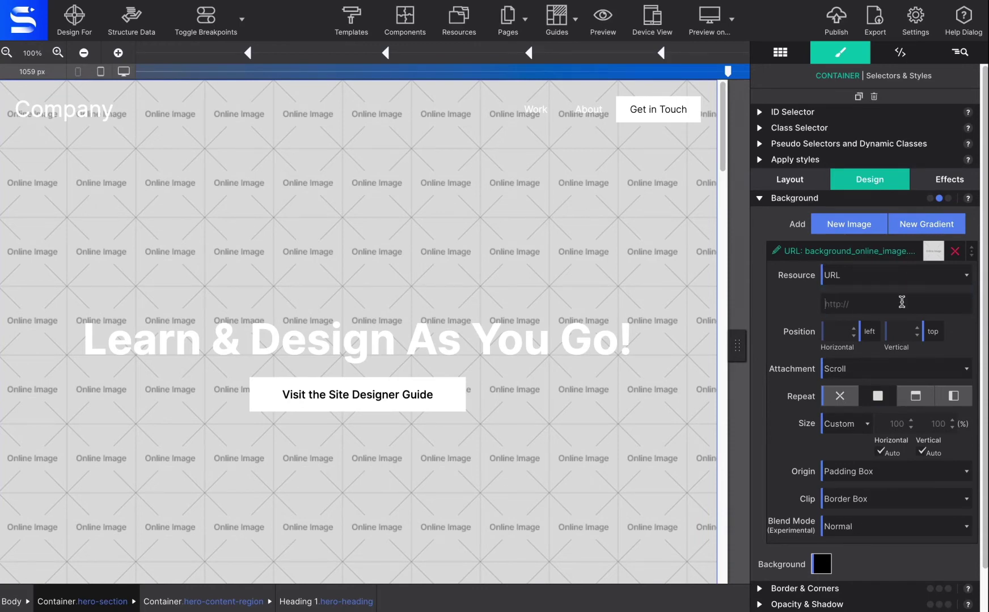
key("ctrl+v")
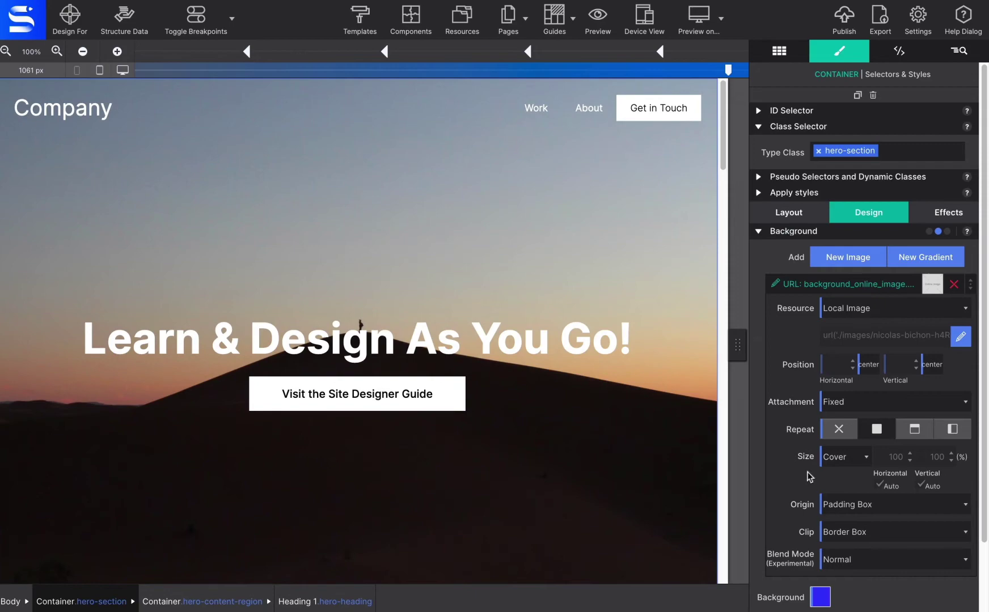
Step: Replace the local background image with the neonbrand photo of the girl riding a bicycle
left_click(964, 340)
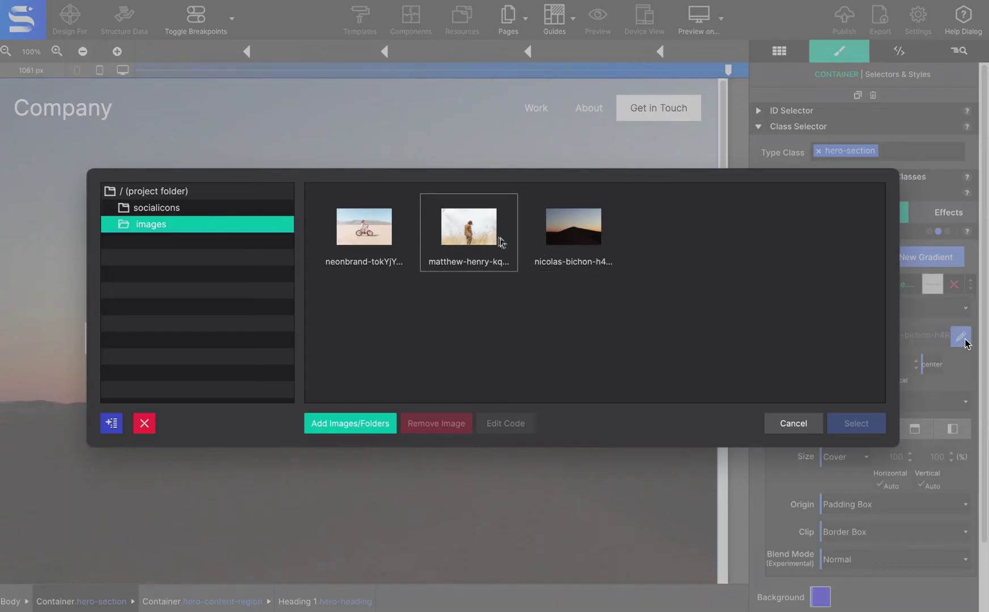
left_click(466, 237)
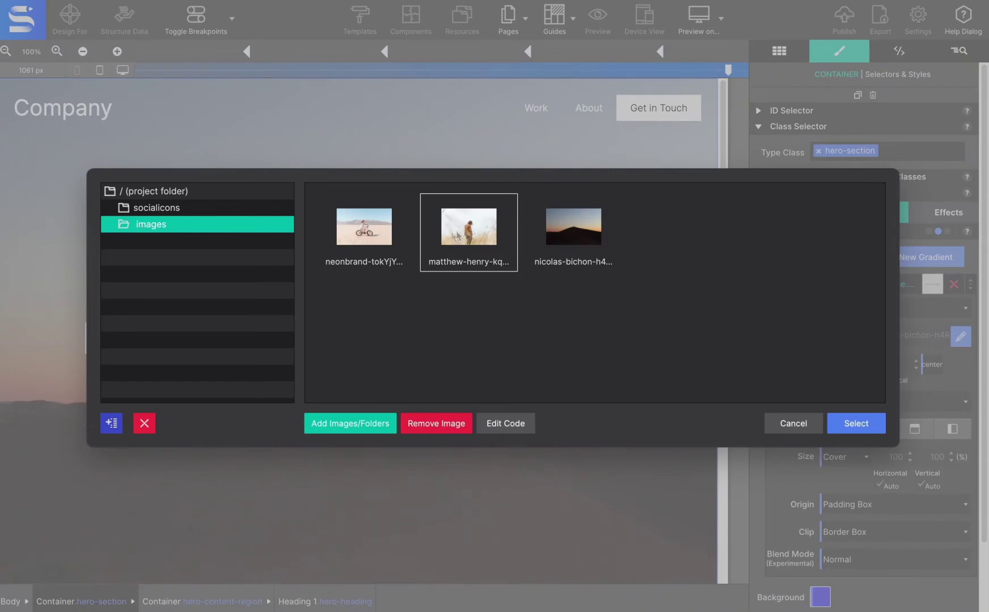
left_click(383, 234)
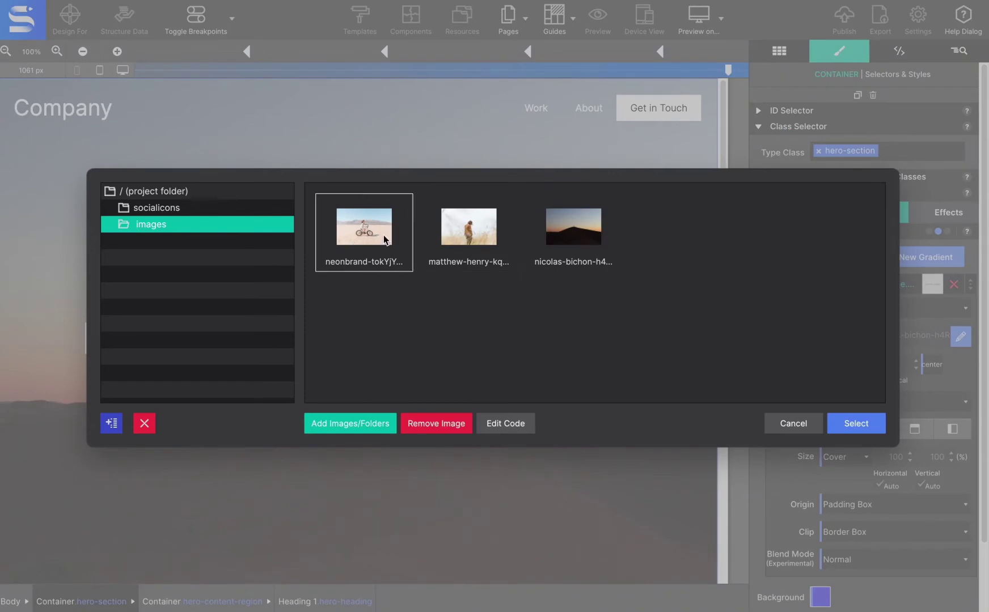
left_click(842, 426)
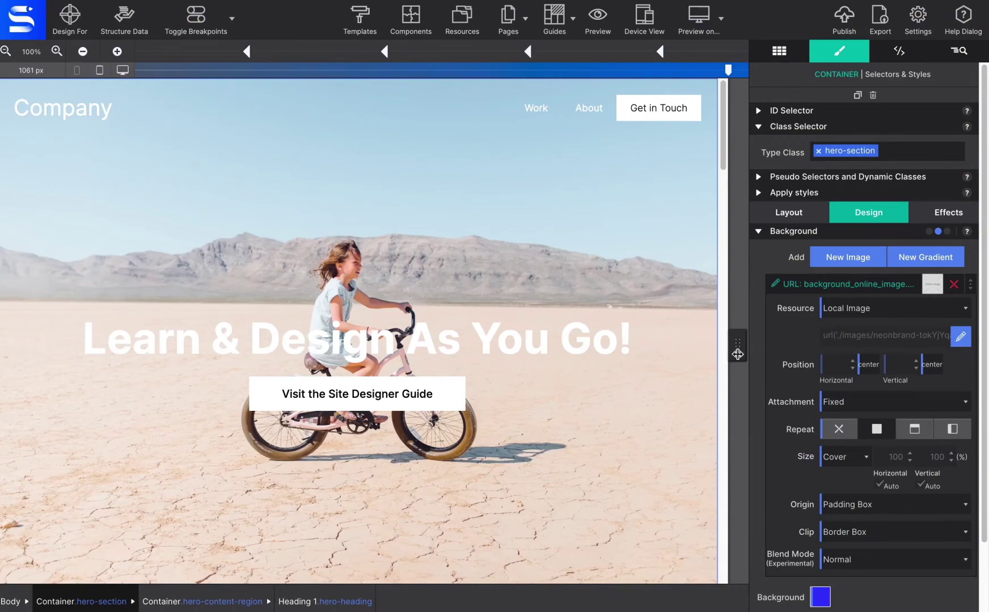
Step: Narrow the canvas to 733 px and change the background image to the photo of the person standing in a field
left_click_drag(736, 352, 504, 388)
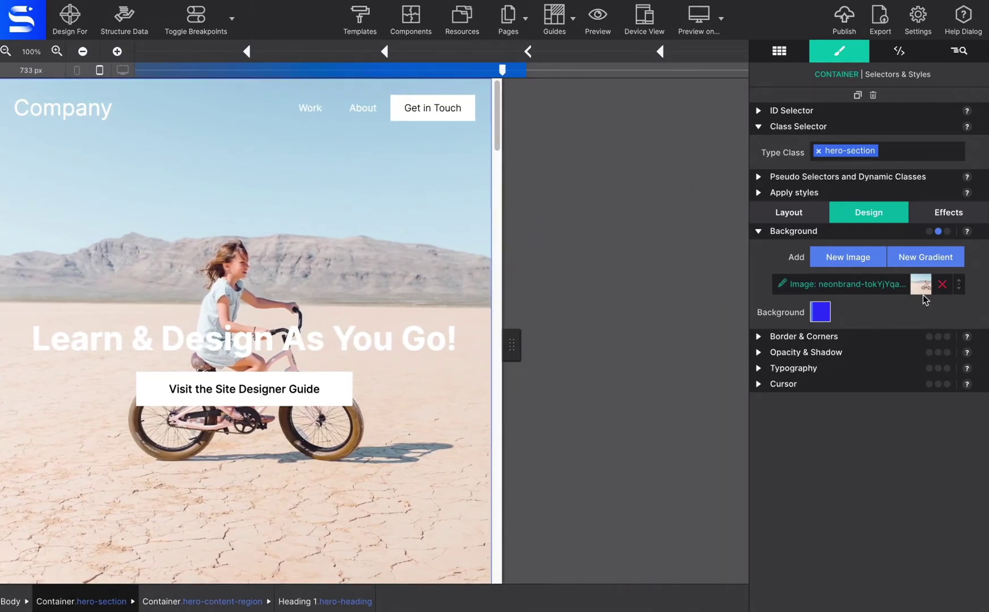
left_click(902, 292)
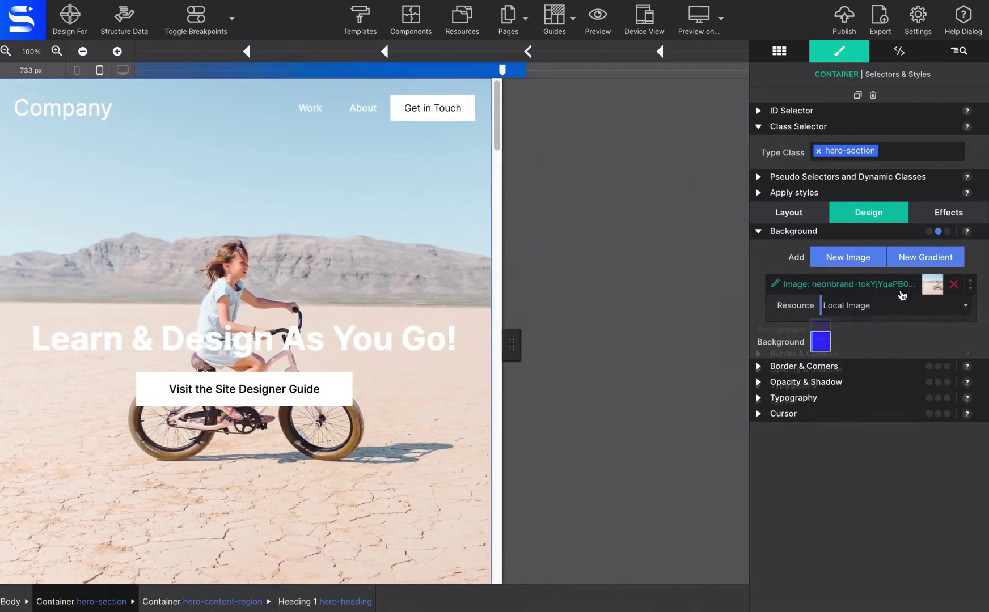
left_click(957, 336)
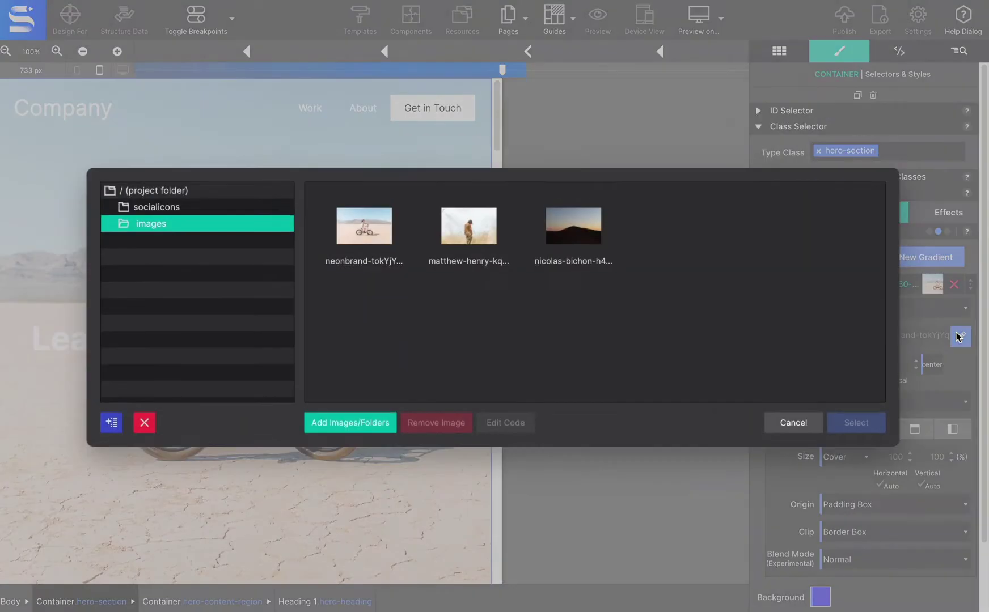
left_click(473, 233)
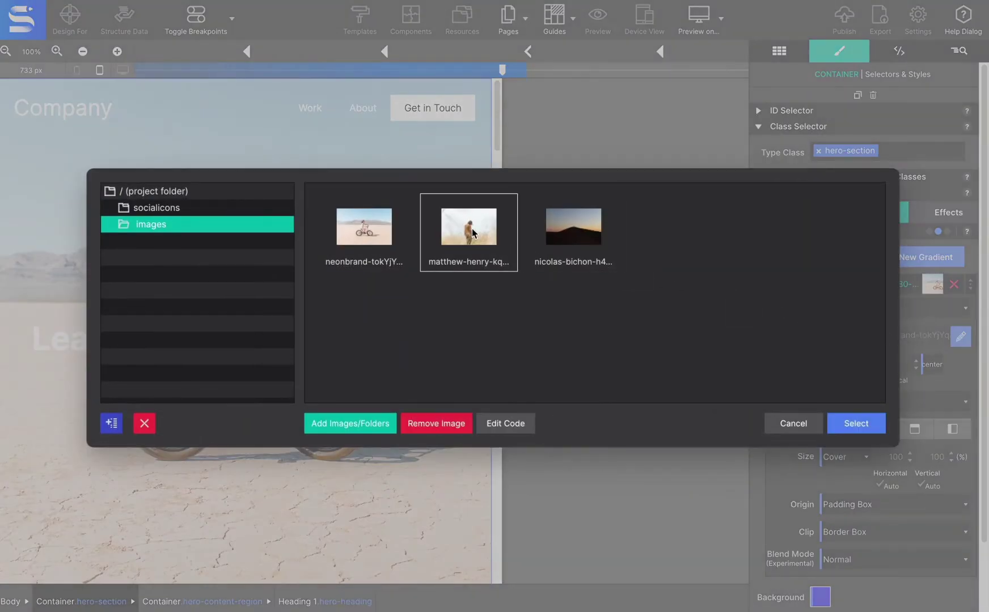
left_click(856, 424)
Step: Set the hero background image's horizontal and vertical position to center
left_click(867, 365)
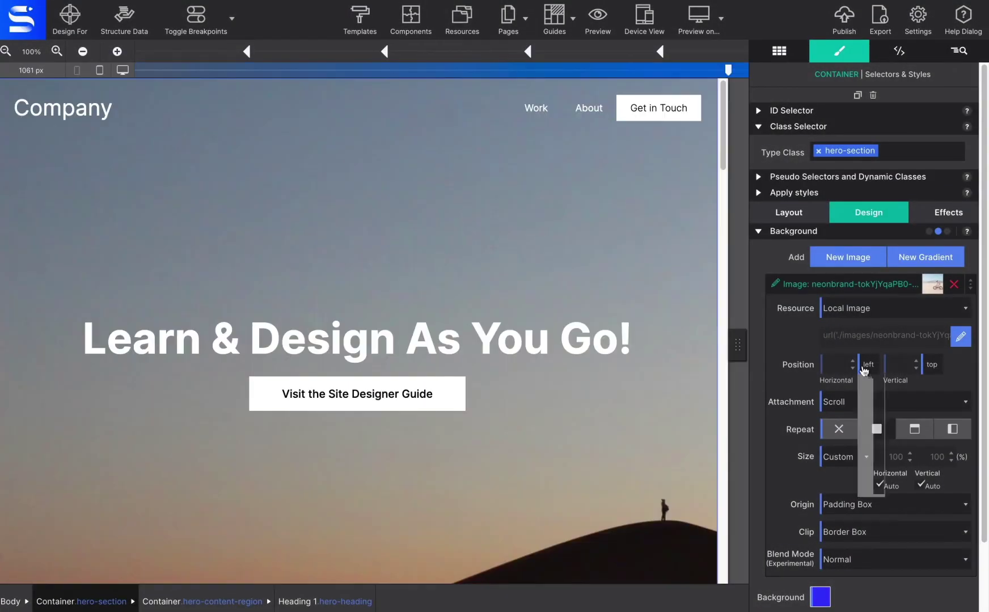
left_click(868, 365)
left_click(868, 364)
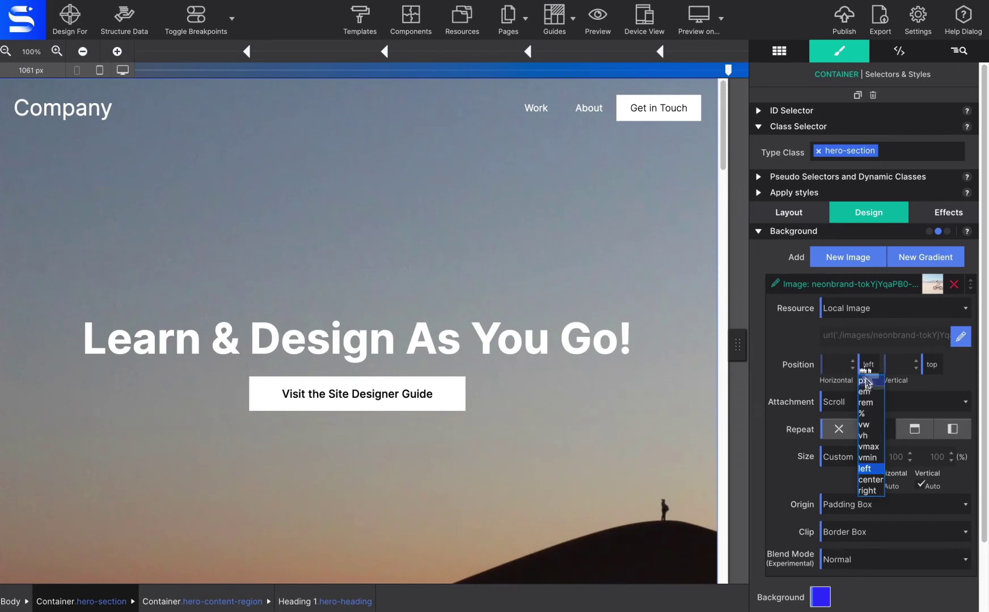
left_click(872, 481)
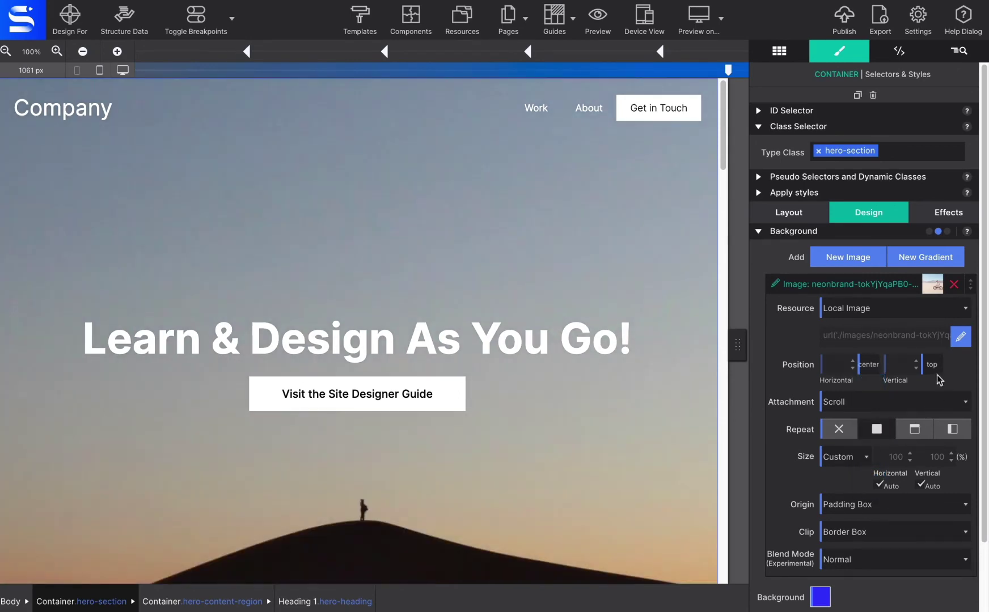
left_click(935, 373)
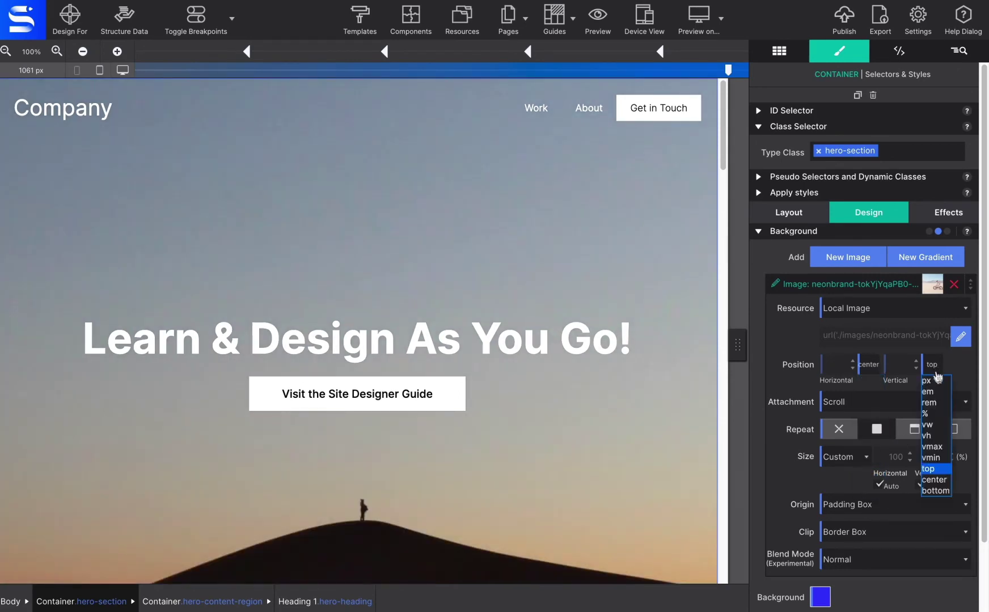
left_click(930, 479)
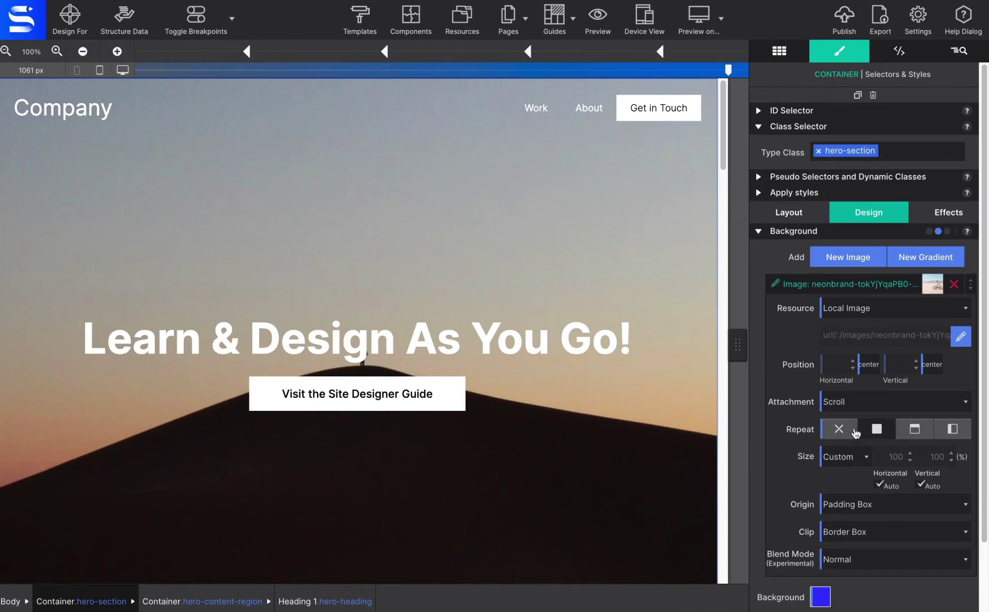
Step: Set the background image size to Cover, keep its attachment as Scroll, and check how it moves with the page
left_click(863, 461)
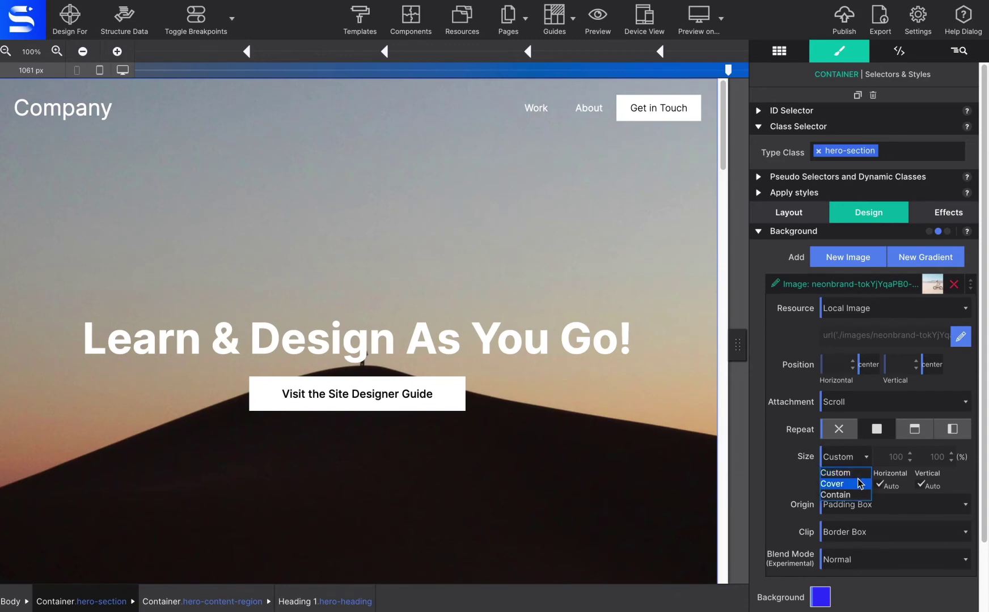
left_click(859, 484)
left_click(859, 412)
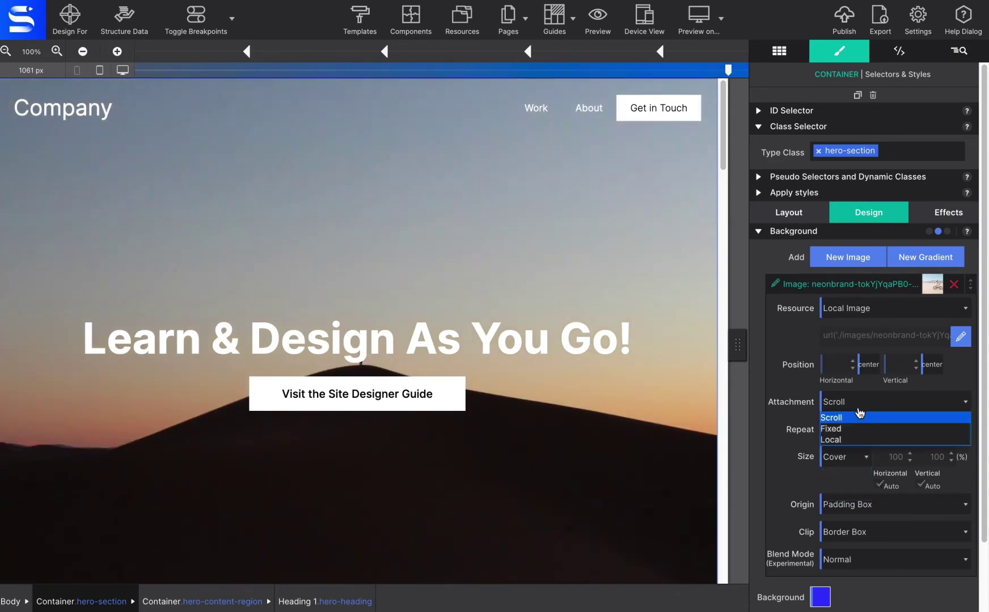
left_click(858, 419)
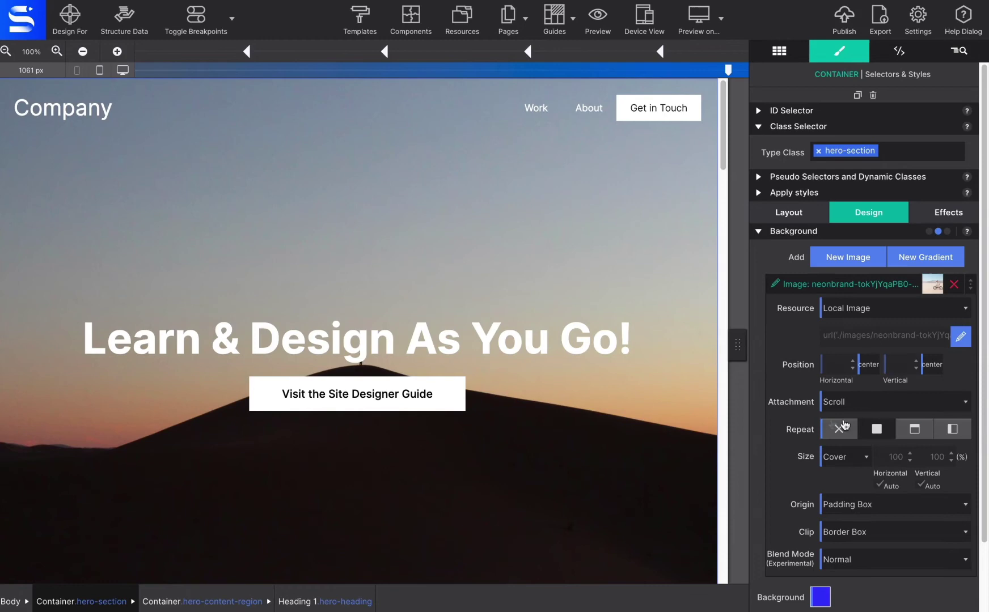
scroll(647, 450, "down", 2)
scroll(647, 450, "down", 3)
scroll(647, 450, "up", 5)
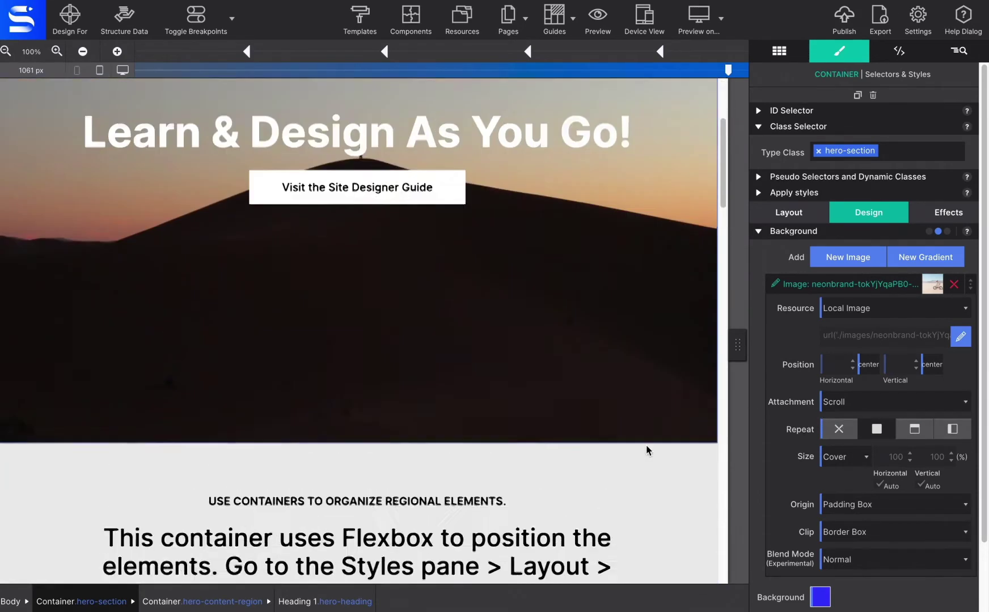
Step: Set the background image attachment to Fixed and compare fixed and scrolling backgrounds while moving through the page
left_click(839, 406)
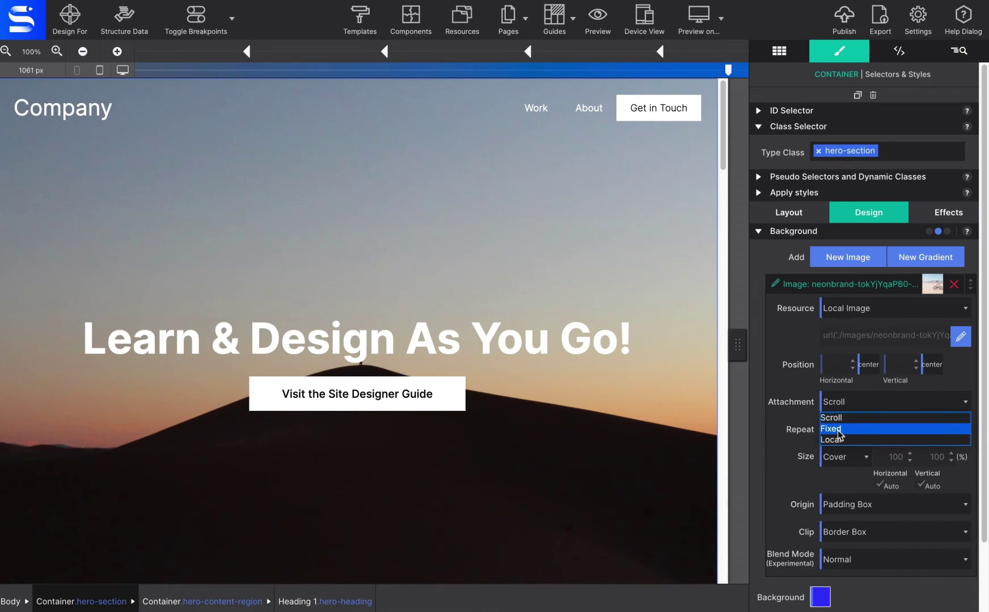
left_click(839, 429)
scroll(645, 434, "down", 4)
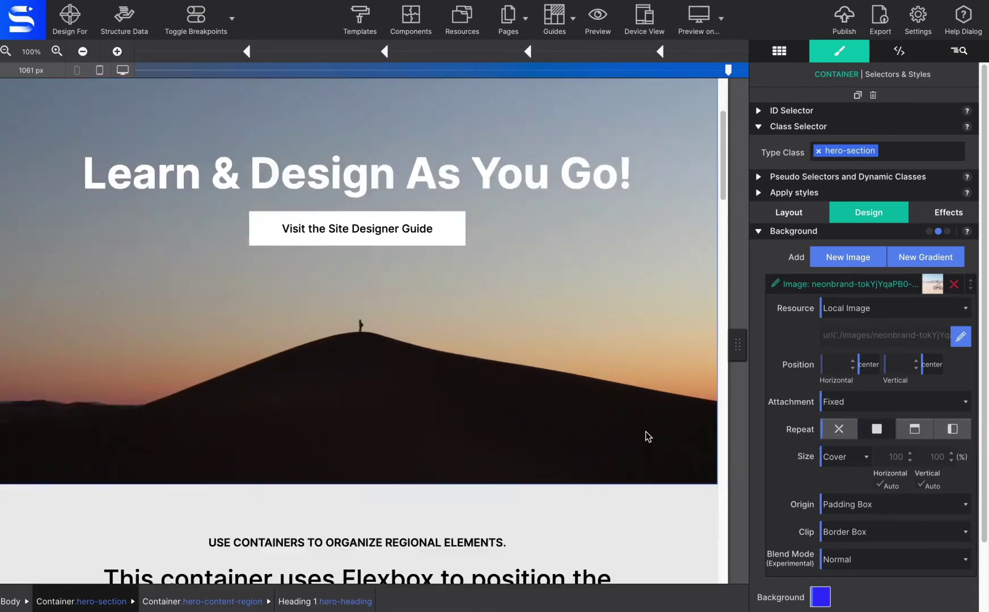
scroll(647, 436, "up", 4)
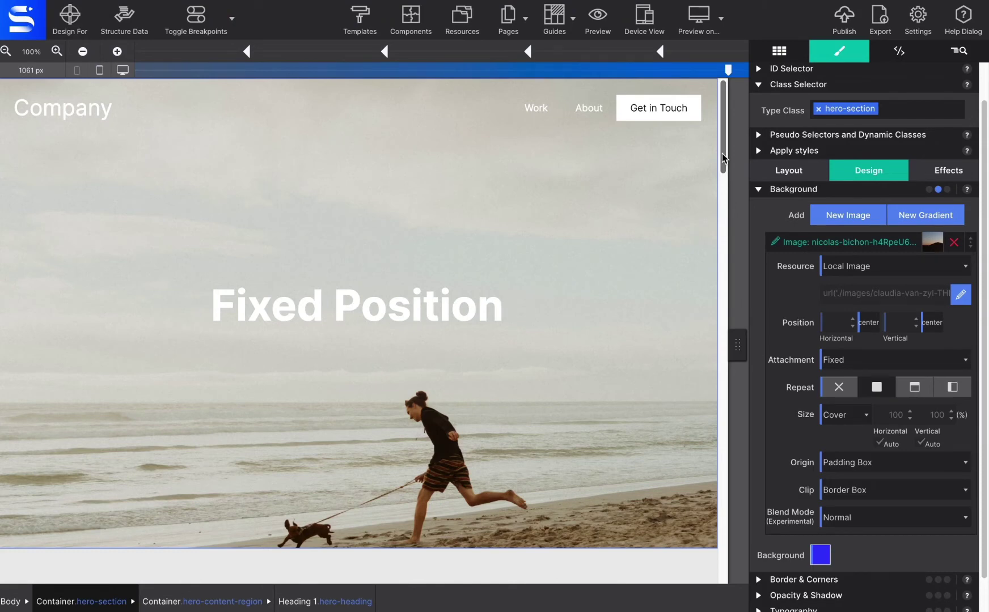
mouse_move(722, 153)
left_mouse_down()
mouse_move(723, 202)
mouse_move(720, 141)
mouse_move(723, 181)
mouse_move(724, 150)
left_mouse_up()
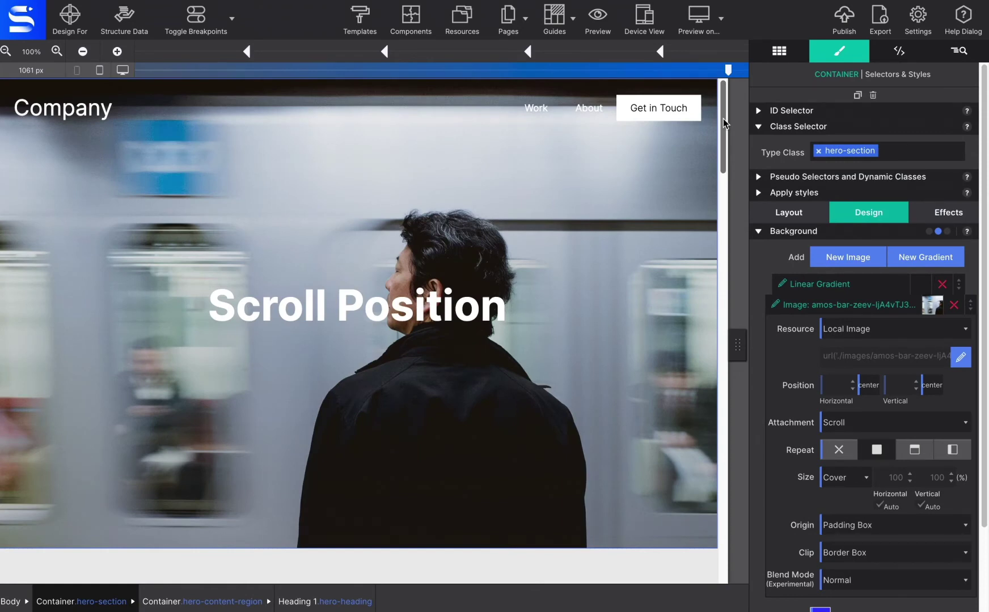
mouse_move(723, 117)
left_mouse_down()
mouse_move(723, 181)
mouse_move(730, 119)
left_mouse_up()
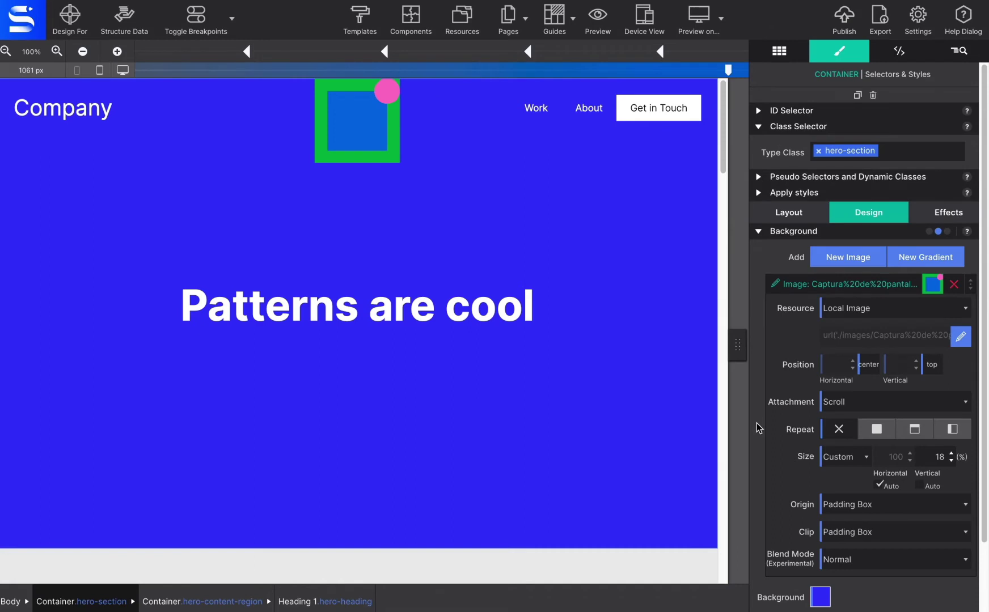
Step: Try the pattern image's horizontal-only and vertical-only repeats, settle on repeating in both directions, and set its size to Cover
left_click(874, 434)
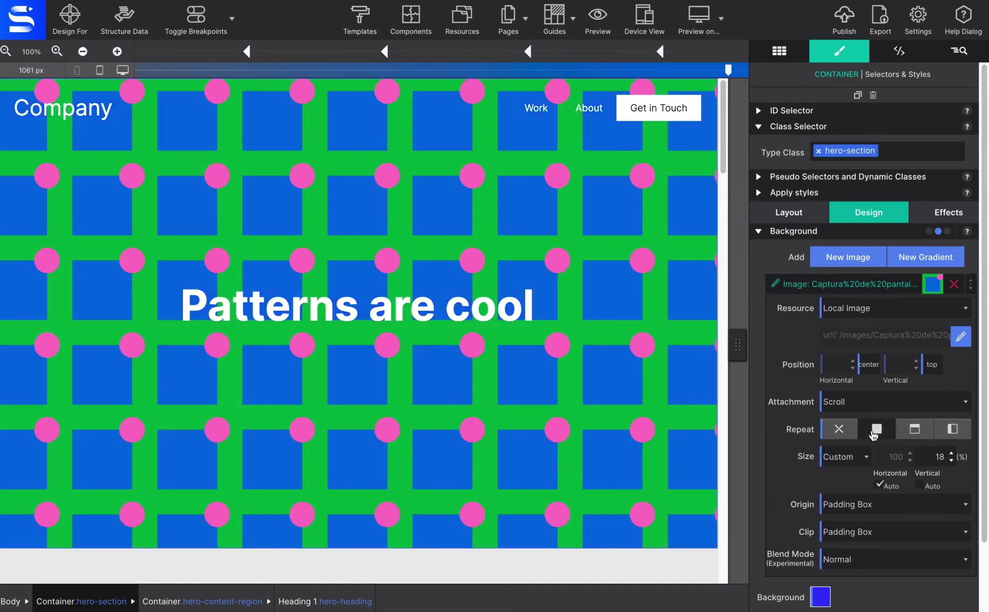
left_click(911, 435)
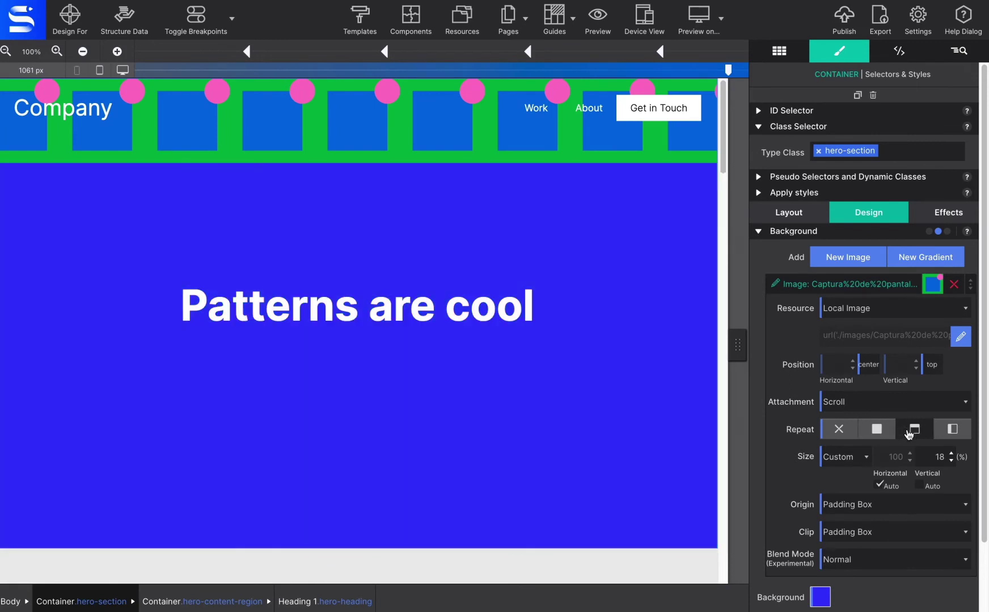
left_click(948, 433)
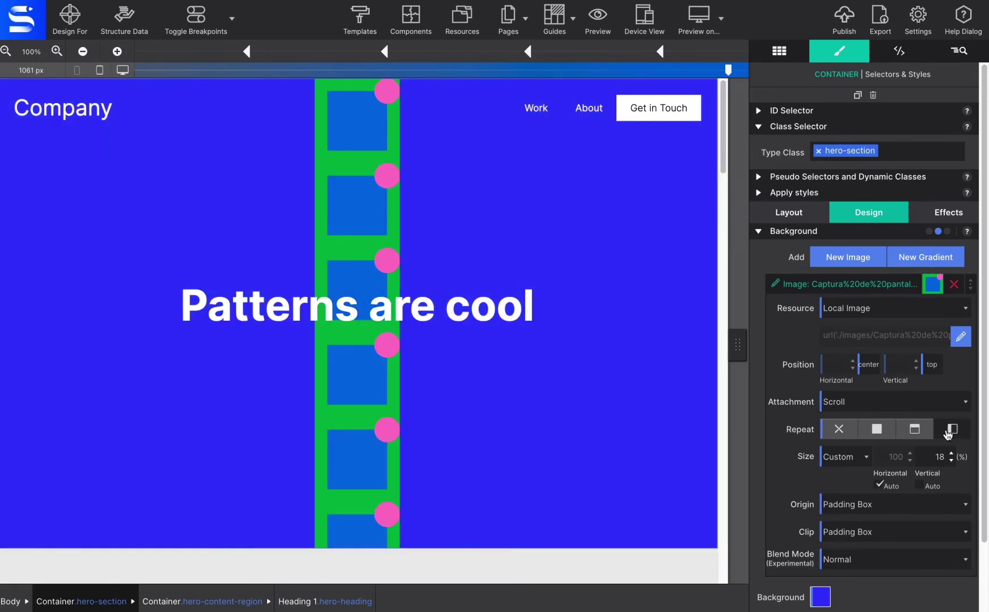
left_click(886, 435)
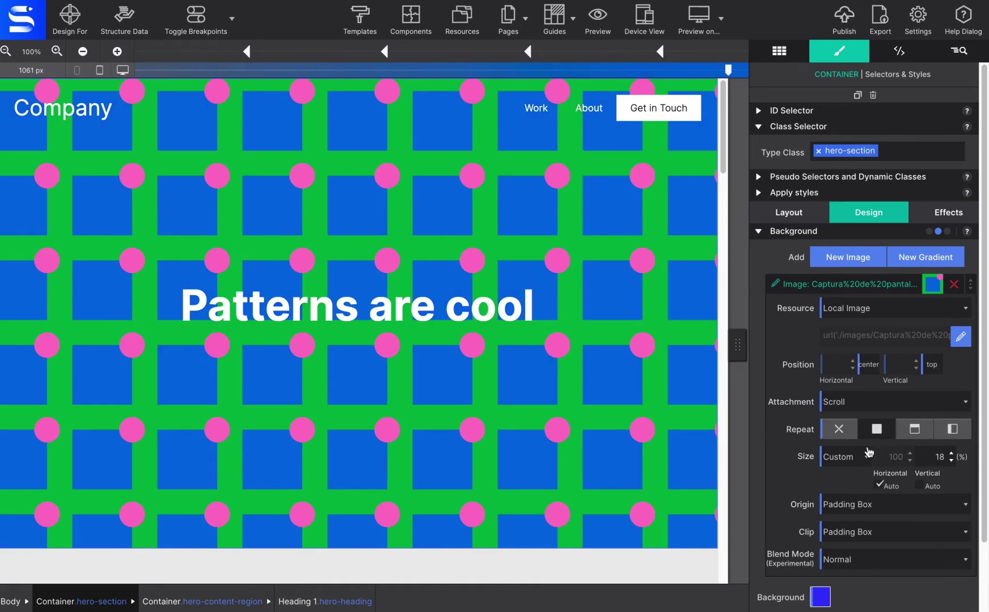
left_click(866, 458)
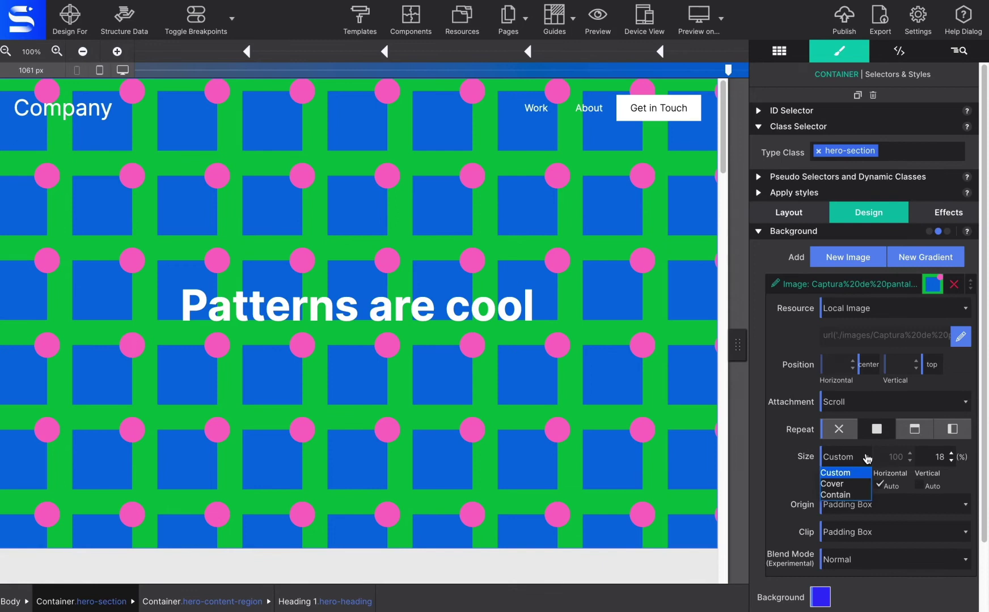
left_click(852, 485)
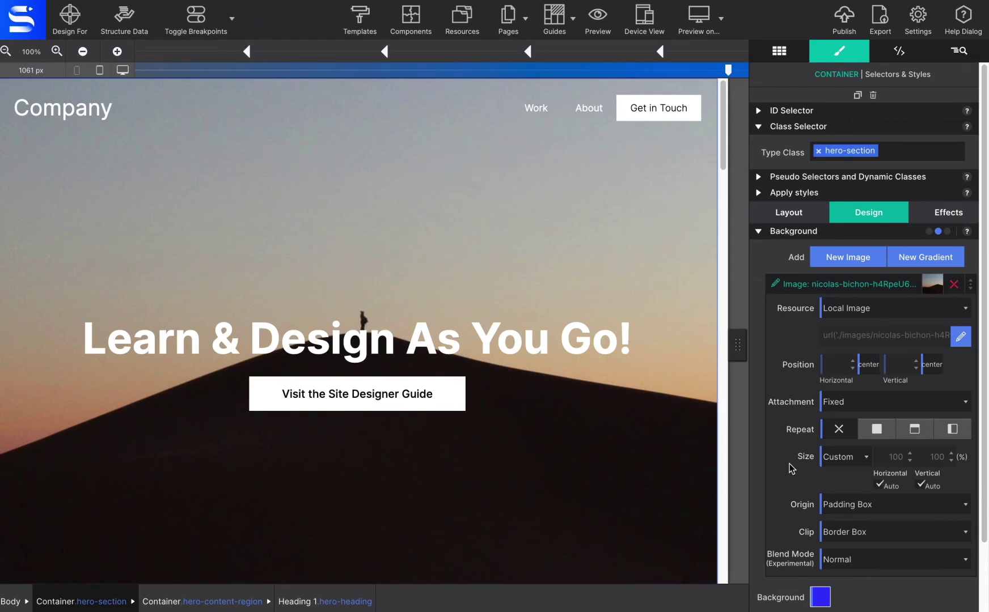
Step: Turn off automatic vertical sizing for the dune background image and set its vertical size to 40%
left_click(918, 486)
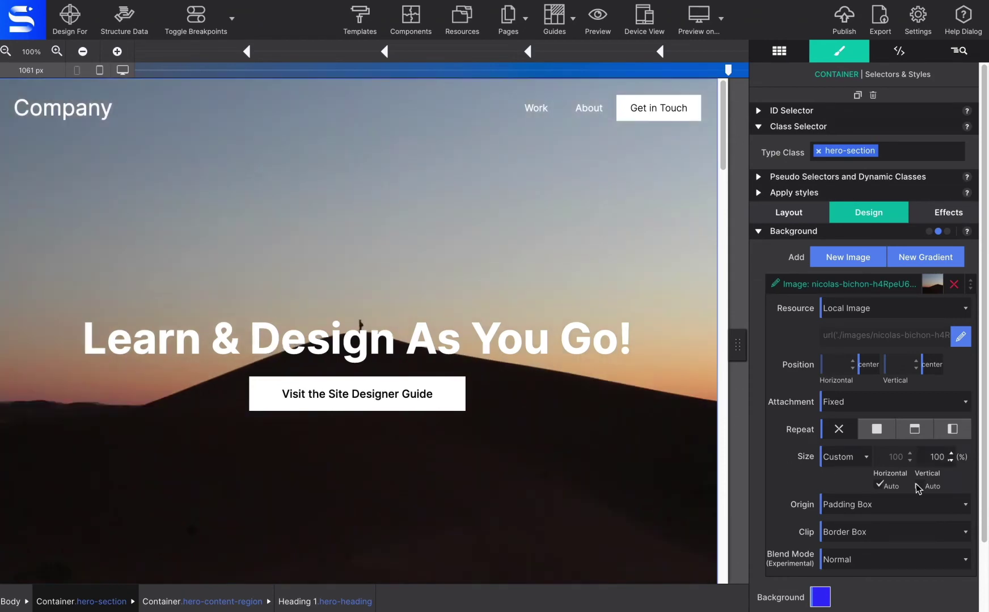
double_click(939, 459)
type("40")
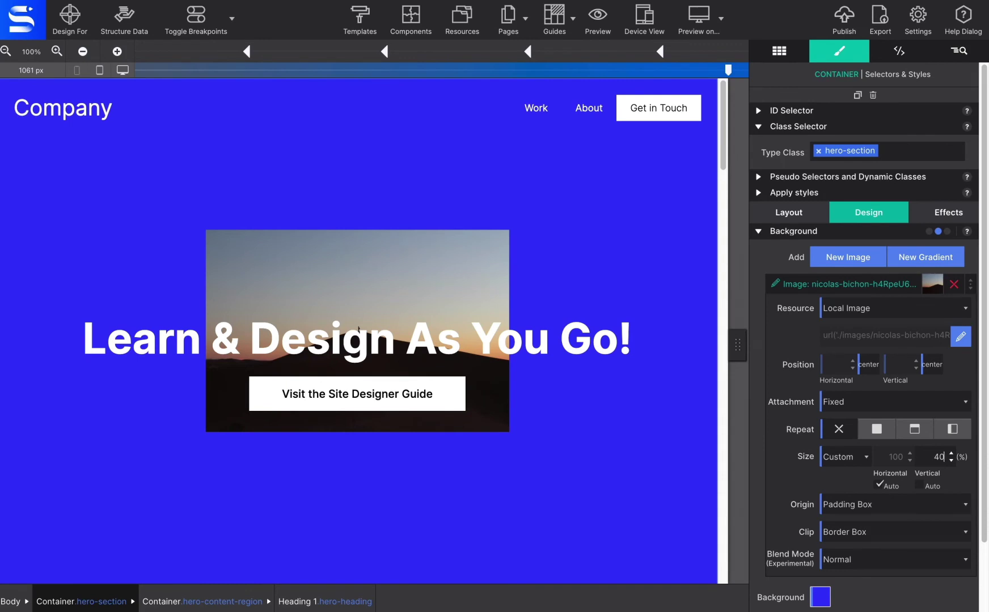
Step: Try the Cover and Contain sizes on the dune background image
left_click(867, 457)
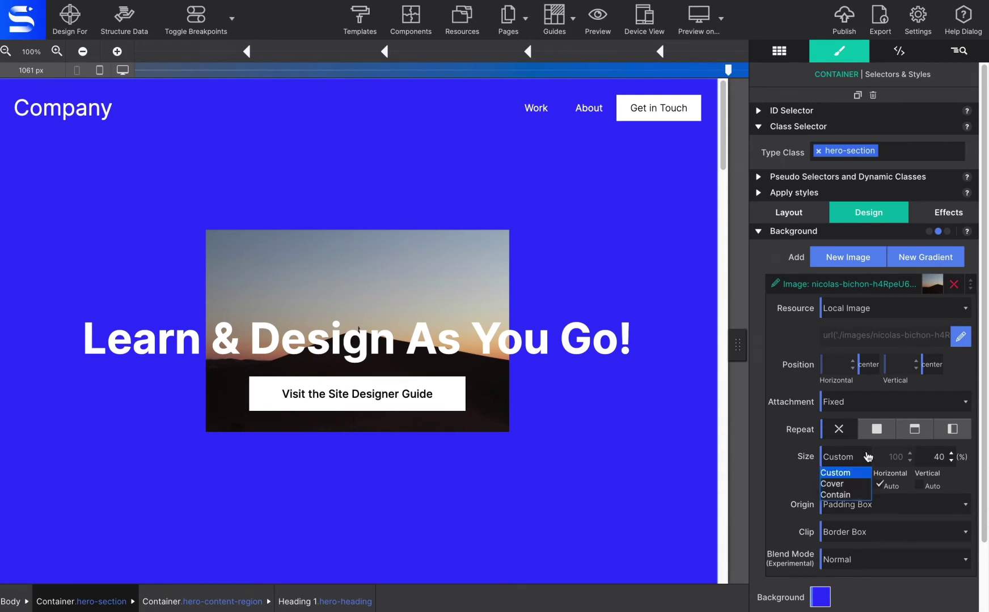
left_click(857, 485)
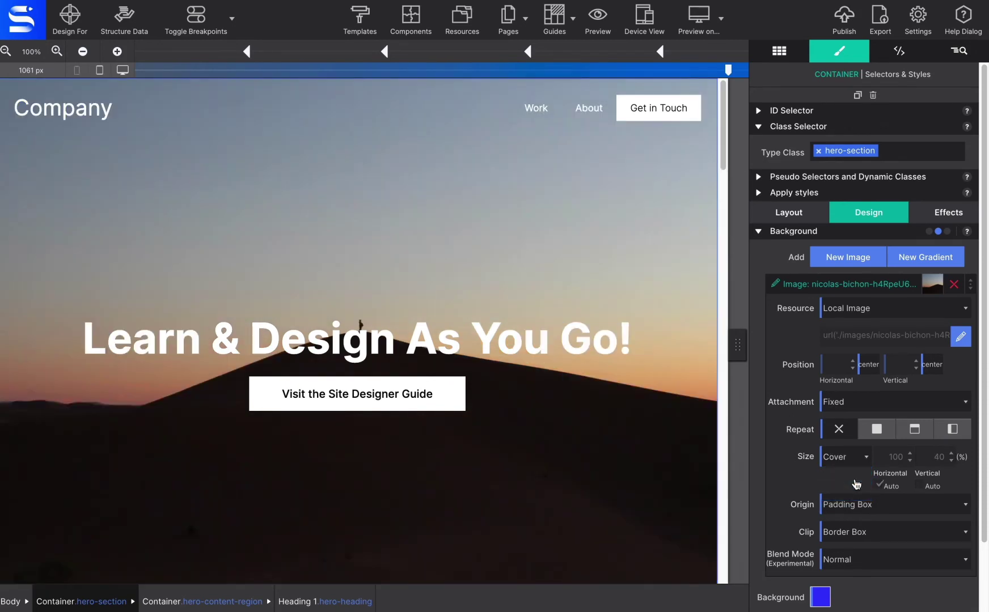
left_click(859, 458)
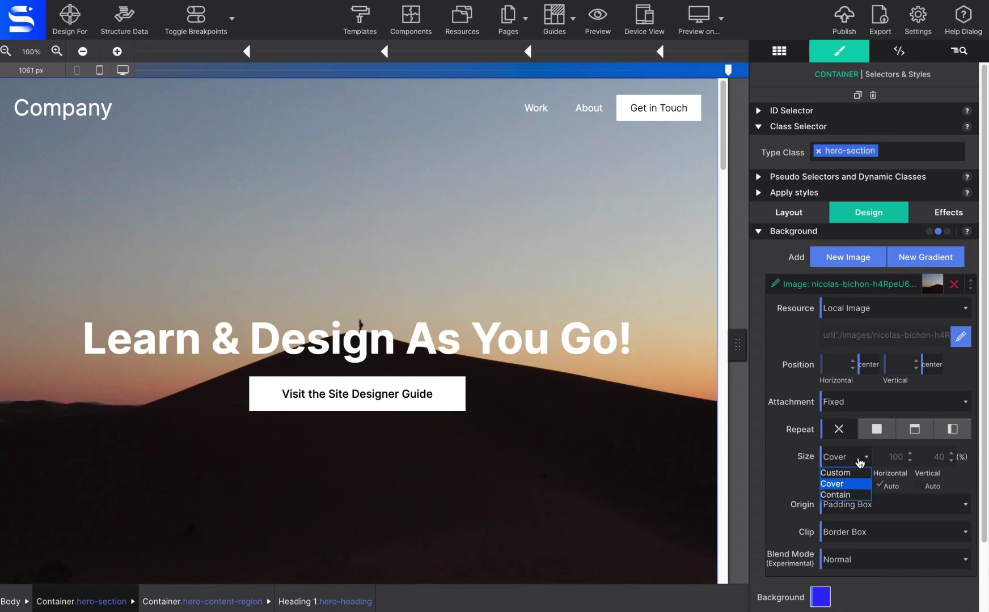
left_click(855, 495)
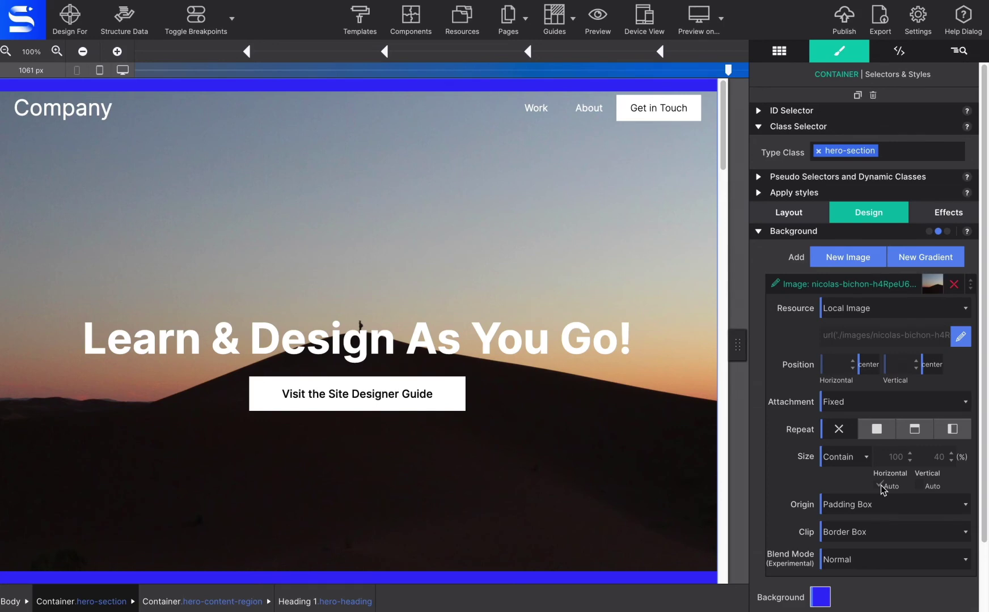
Step: Give the dune background image a custom size of 60% vertical and, with automatic horizontal sizing off, 80% horizontal after trying 60%
left_click(881, 485)
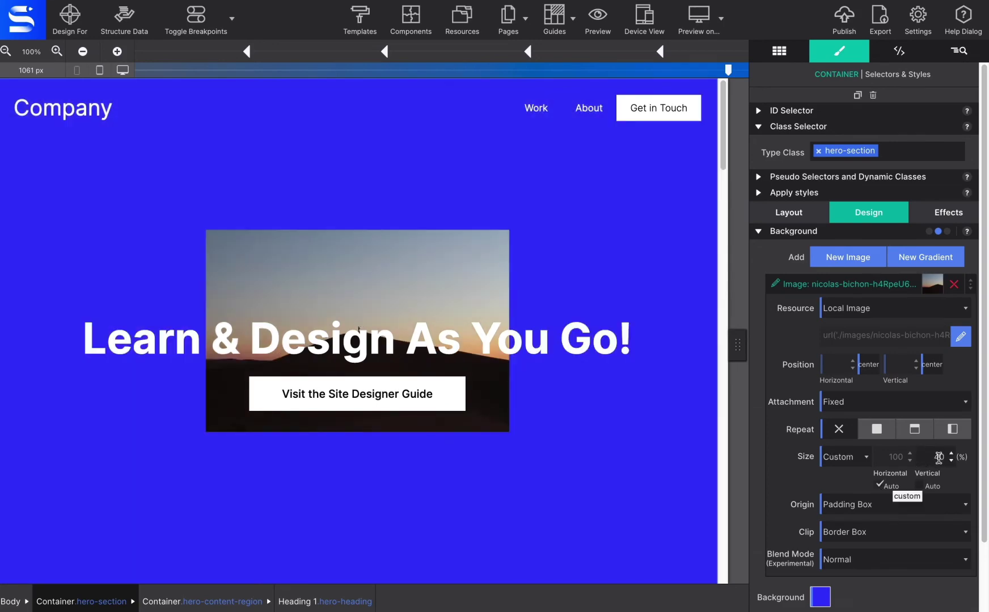
double_click(939, 457)
type("60")
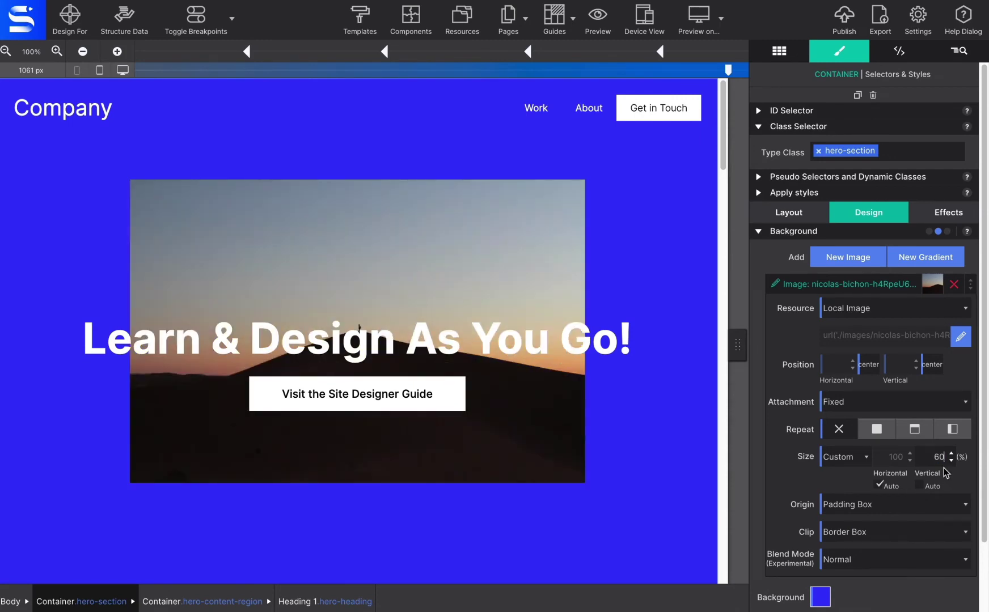
left_click(880, 485)
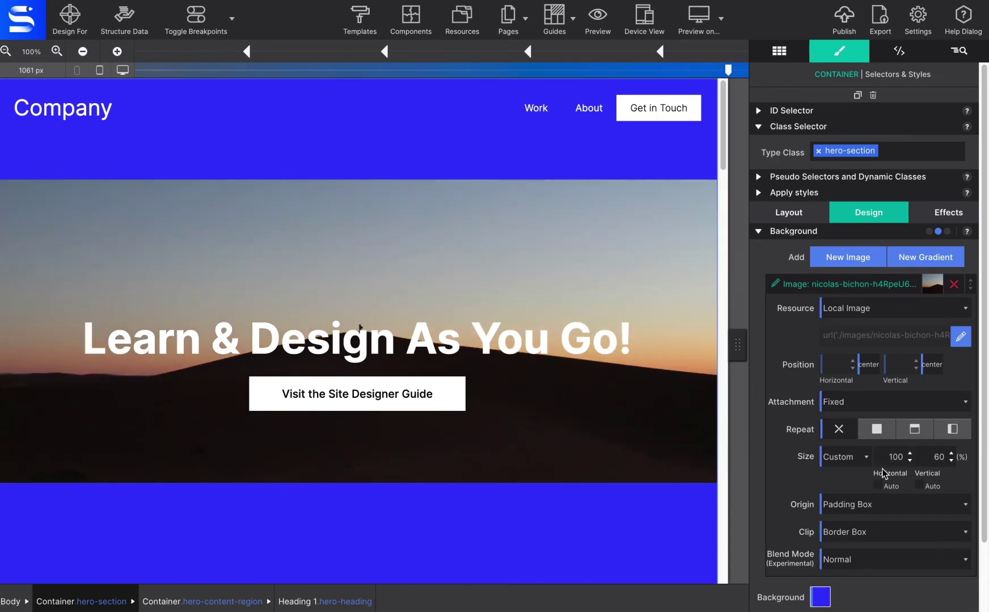
double_click(888, 462)
type("60")
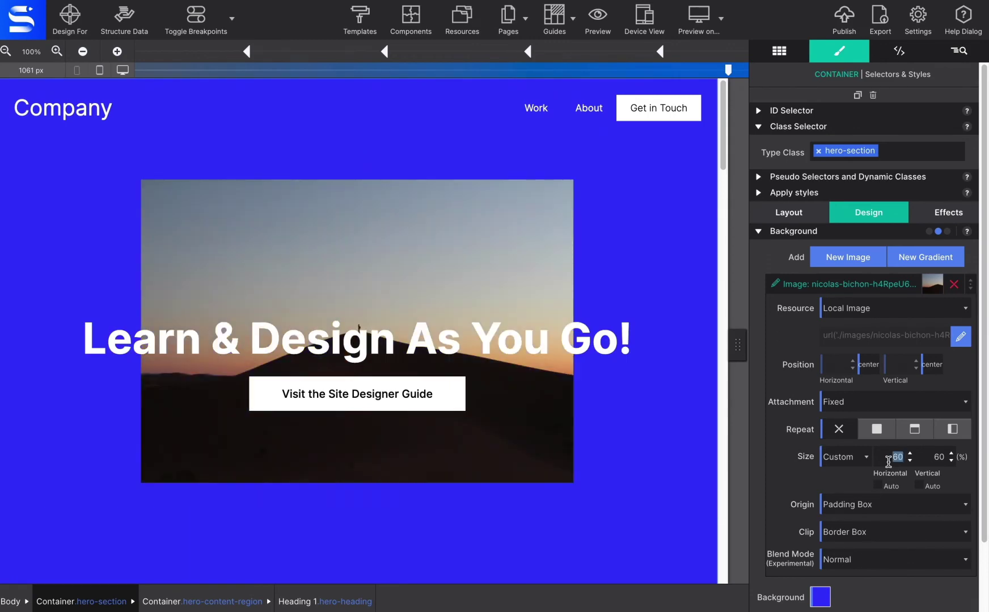
type("80")
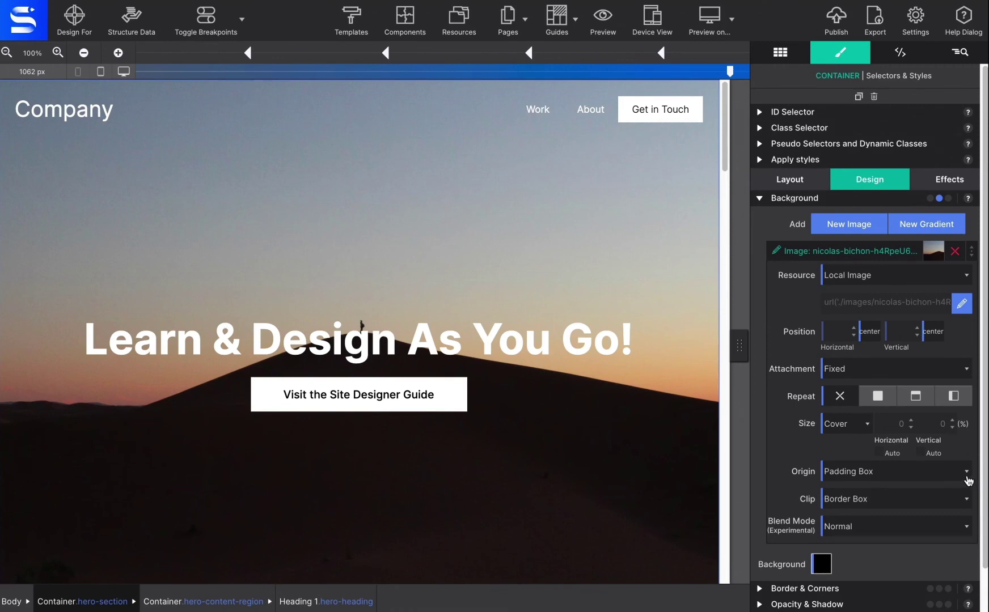
Step: Try the Content Box and Border Box clip options on the dune background image, and set its clip to Padding Box
left_click(967, 480)
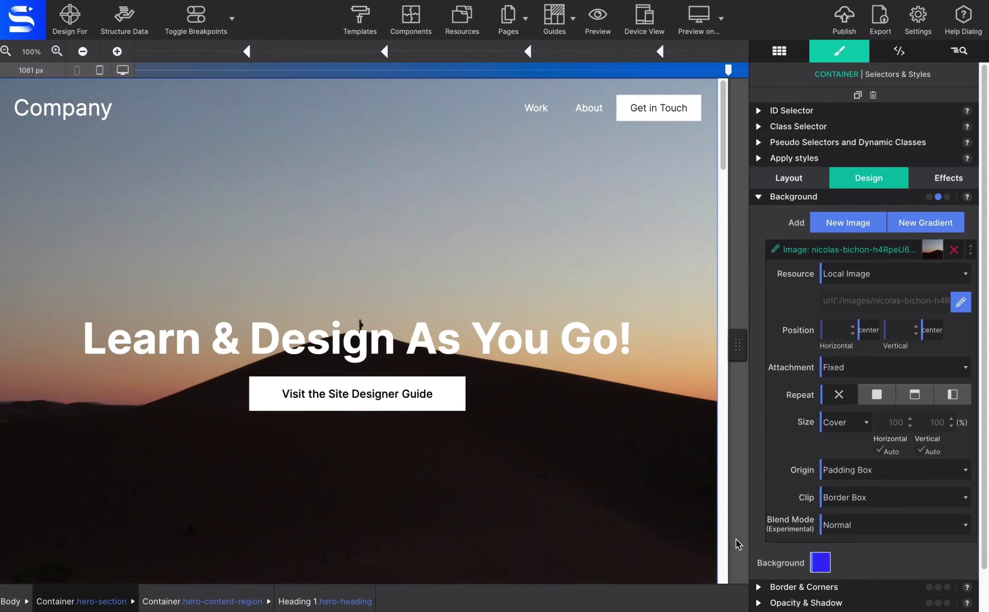
left_click(895, 499)
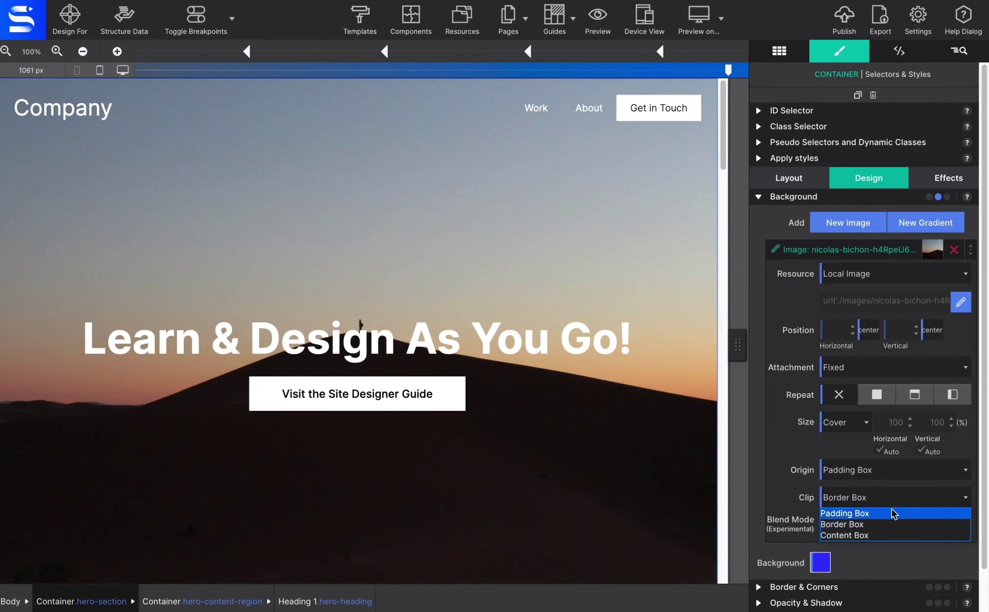
left_click(893, 513)
left_click(894, 499)
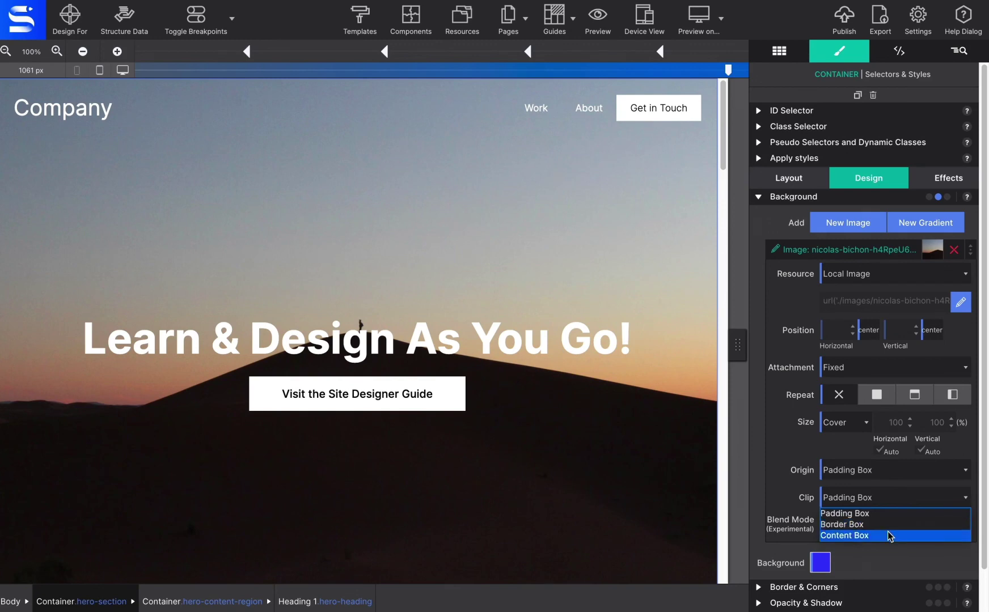
left_click(889, 535)
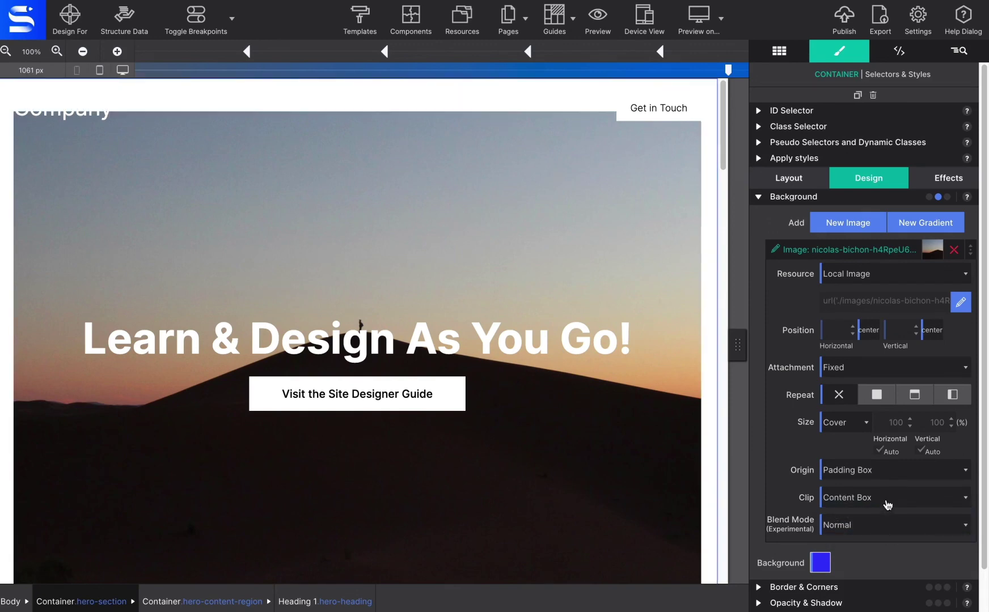
left_click(888, 505)
left_click(882, 523)
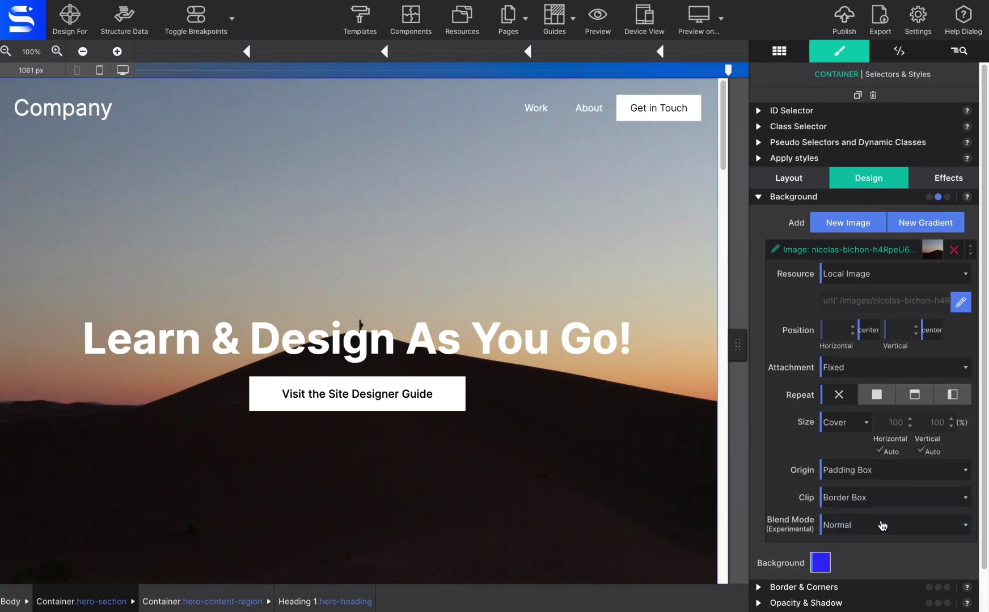
left_click(876, 502)
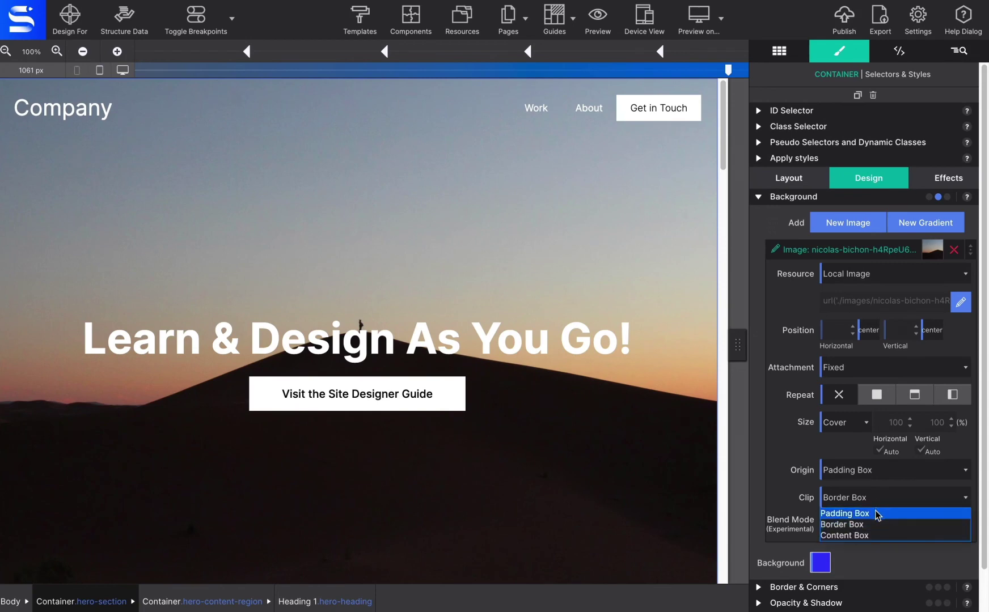
left_click(876, 513)
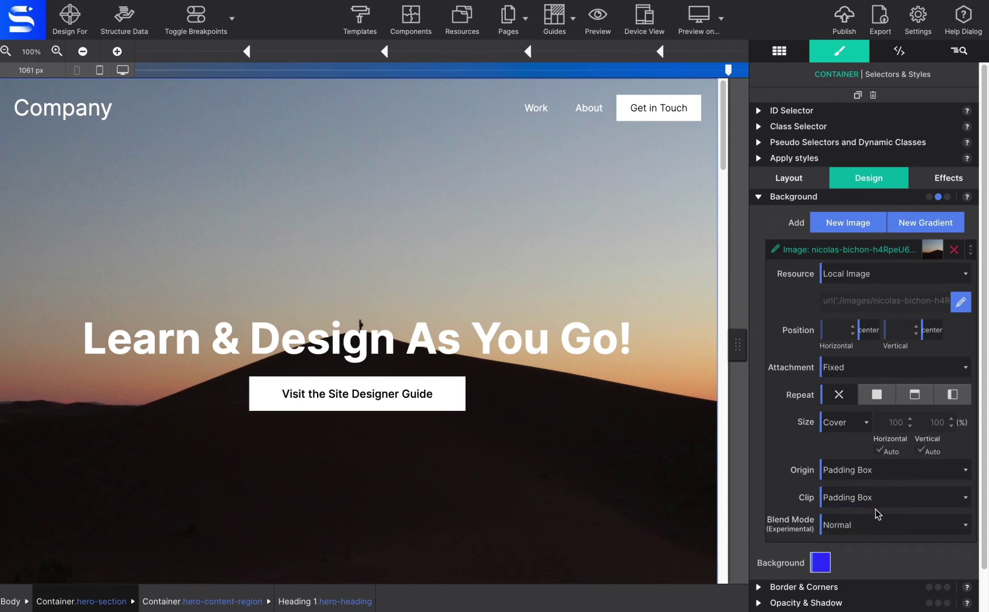